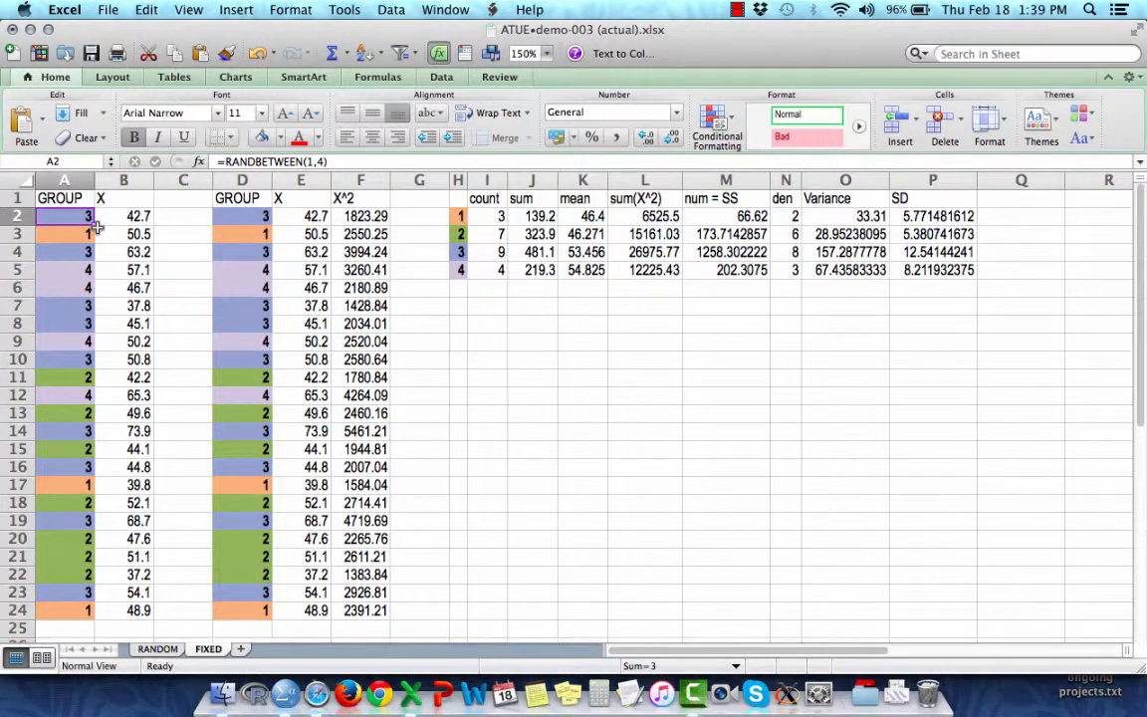
- Recalculate the sheet repeatedly to regenerate the random group numbers and X values in columns A and B
key(super+equal)
key(super+equal)
key(super+equal)
key(super+equal)
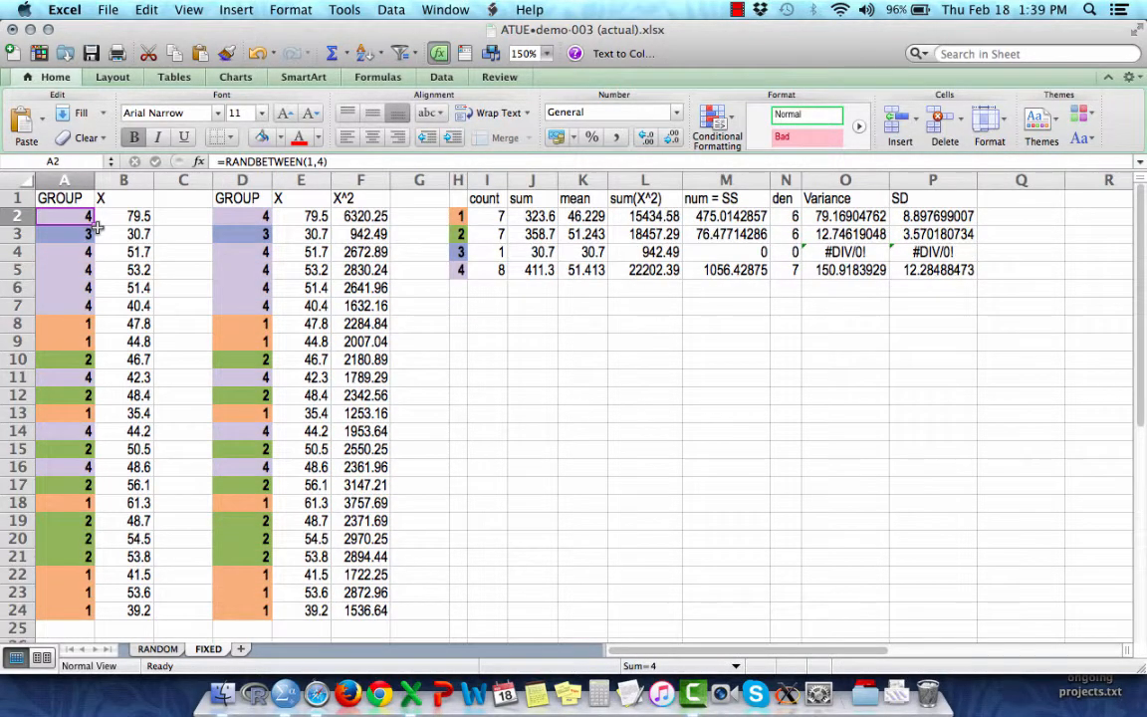
key(super+equal)
key(super+equal)
key(super+equal)
key(super+equal)
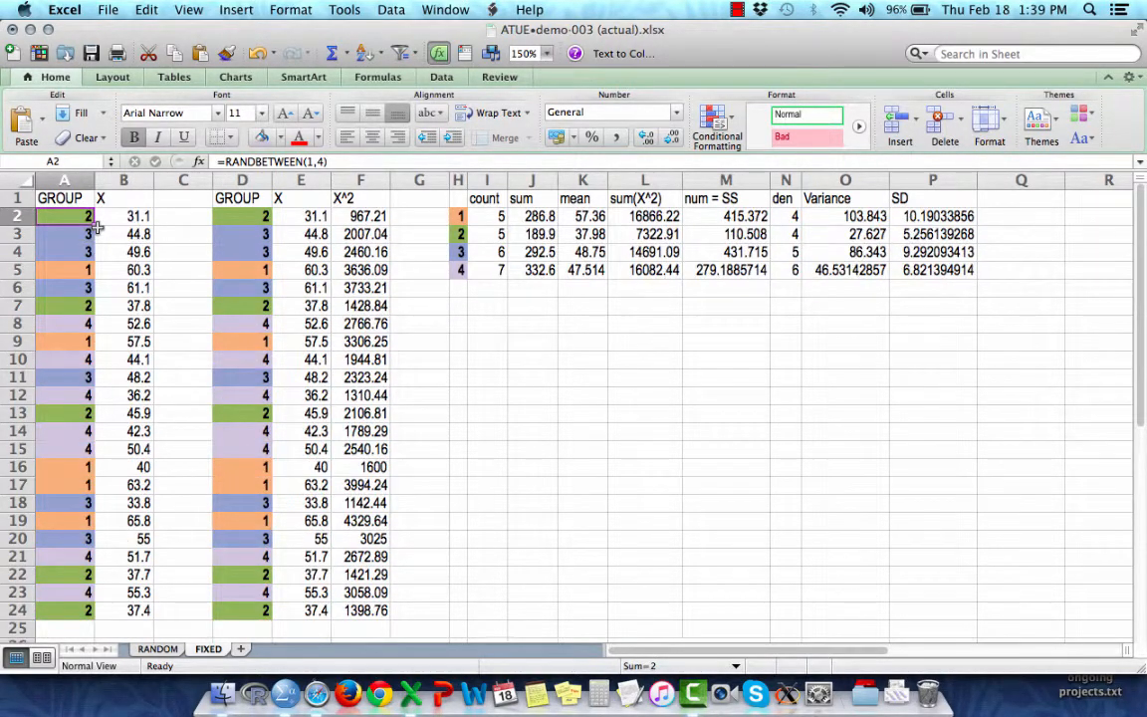
key(super+equal)
key(super+equal)
key(super+equal)
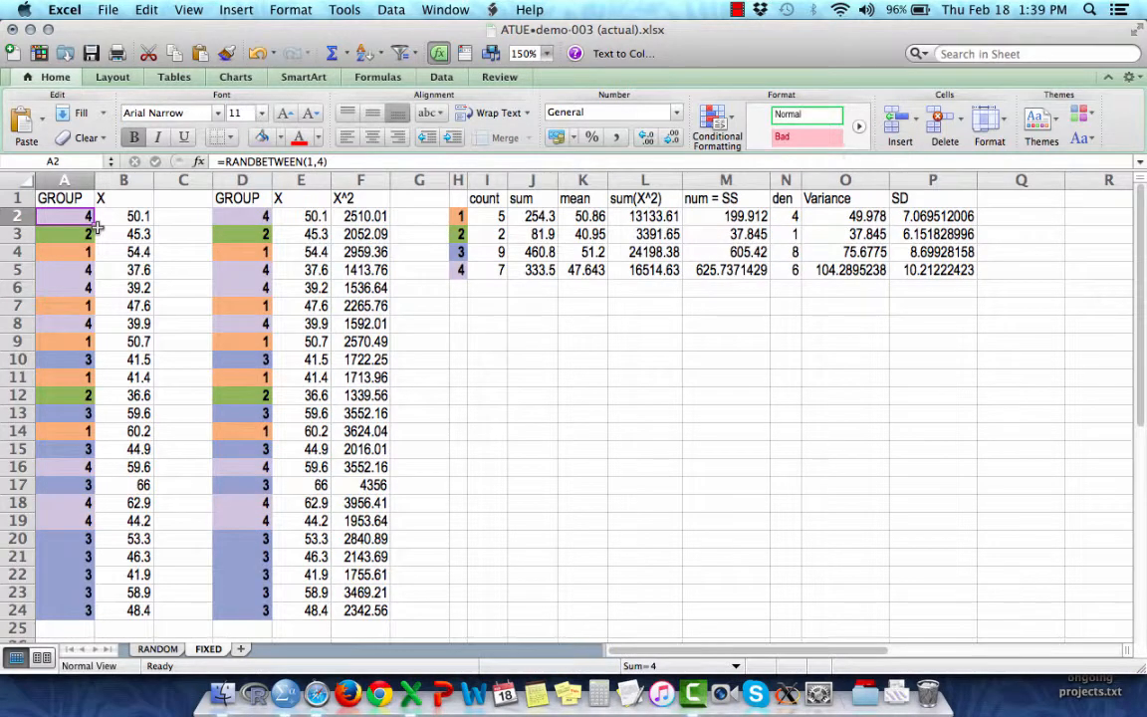
- Examine the random X formula in B2 and the group reference formula in D2
key(Right)
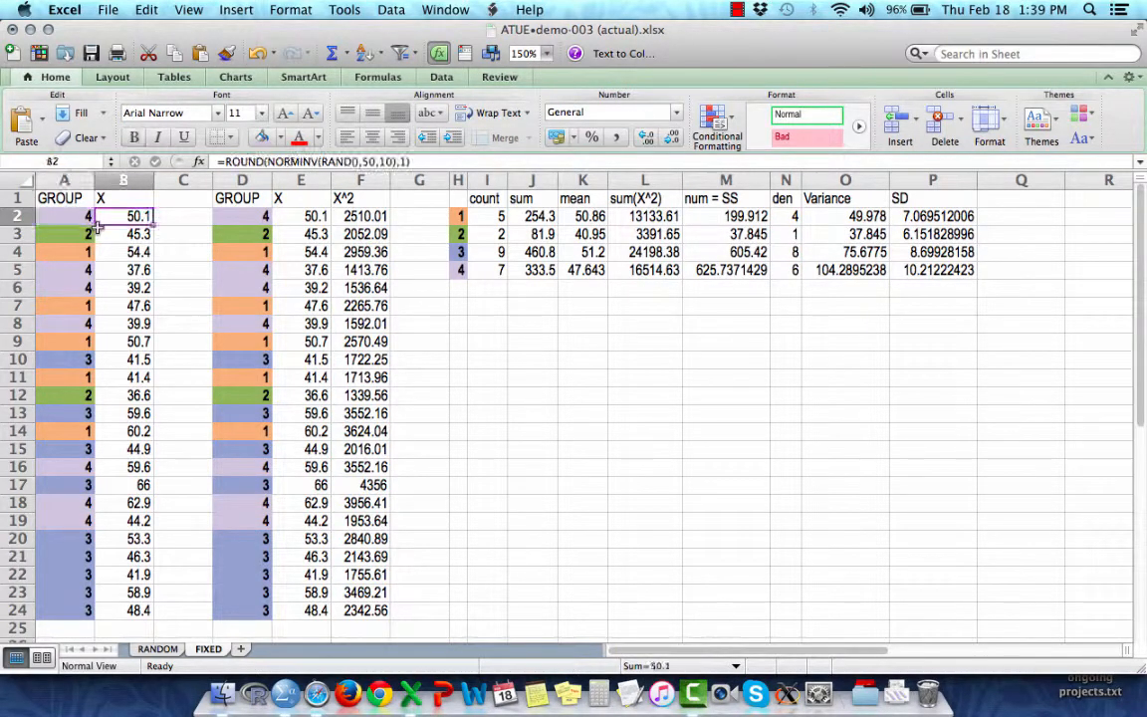
click(227, 163)
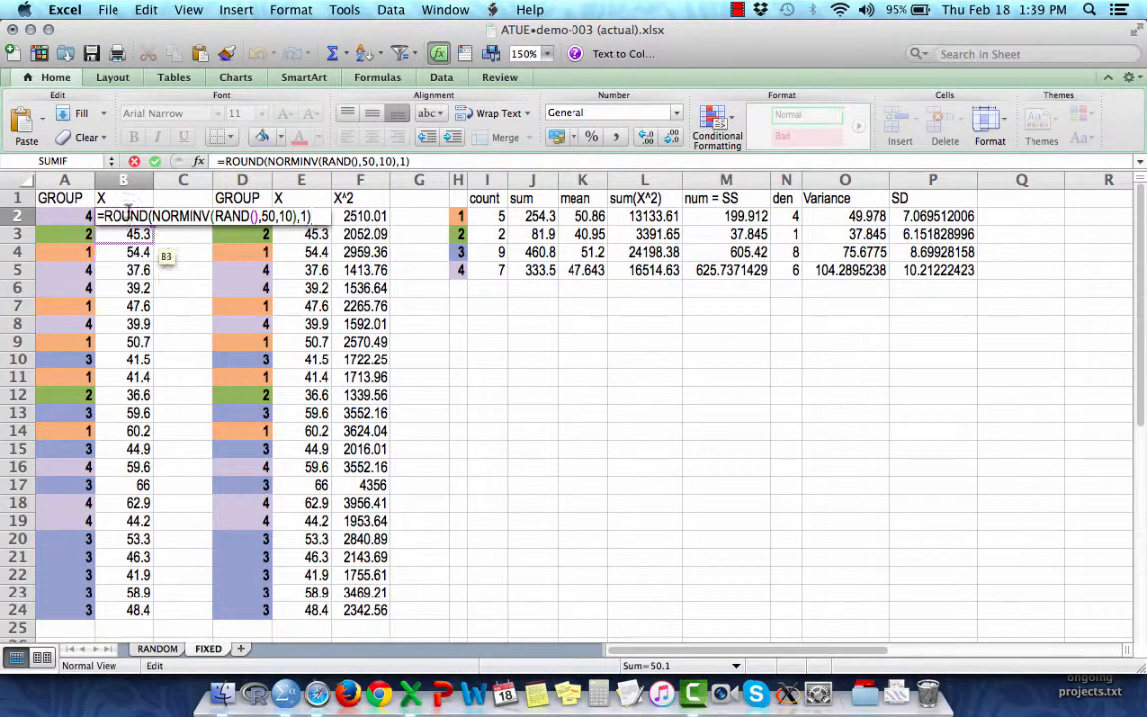
key(Return)
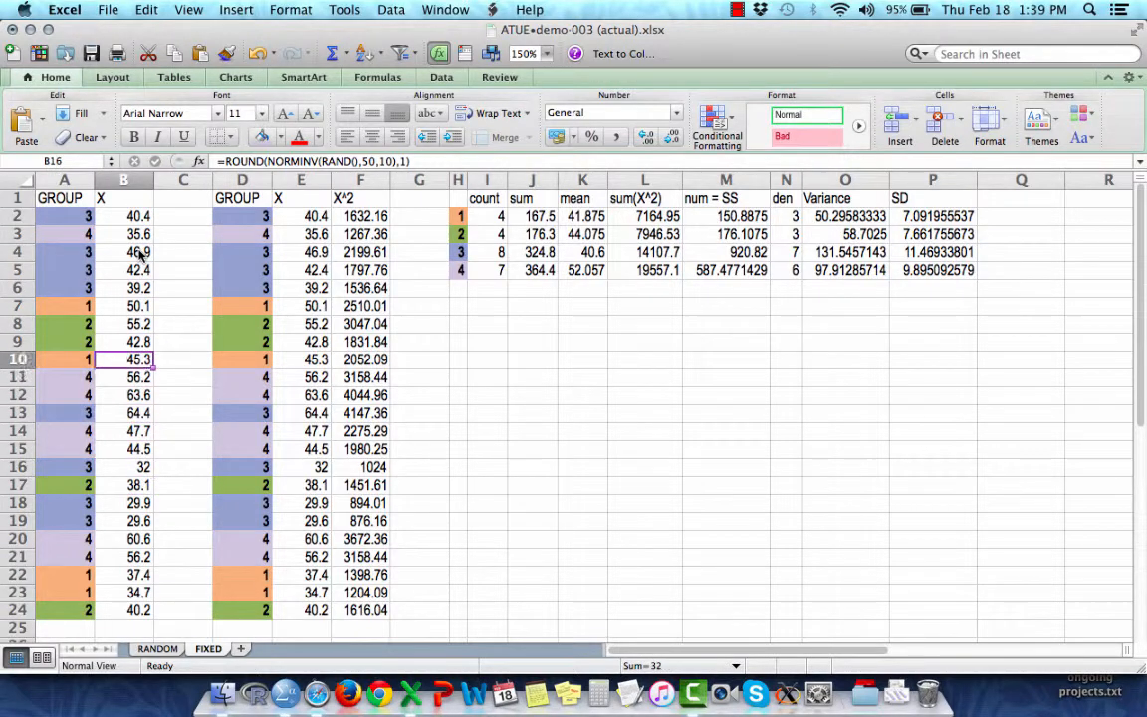
click(124, 216)
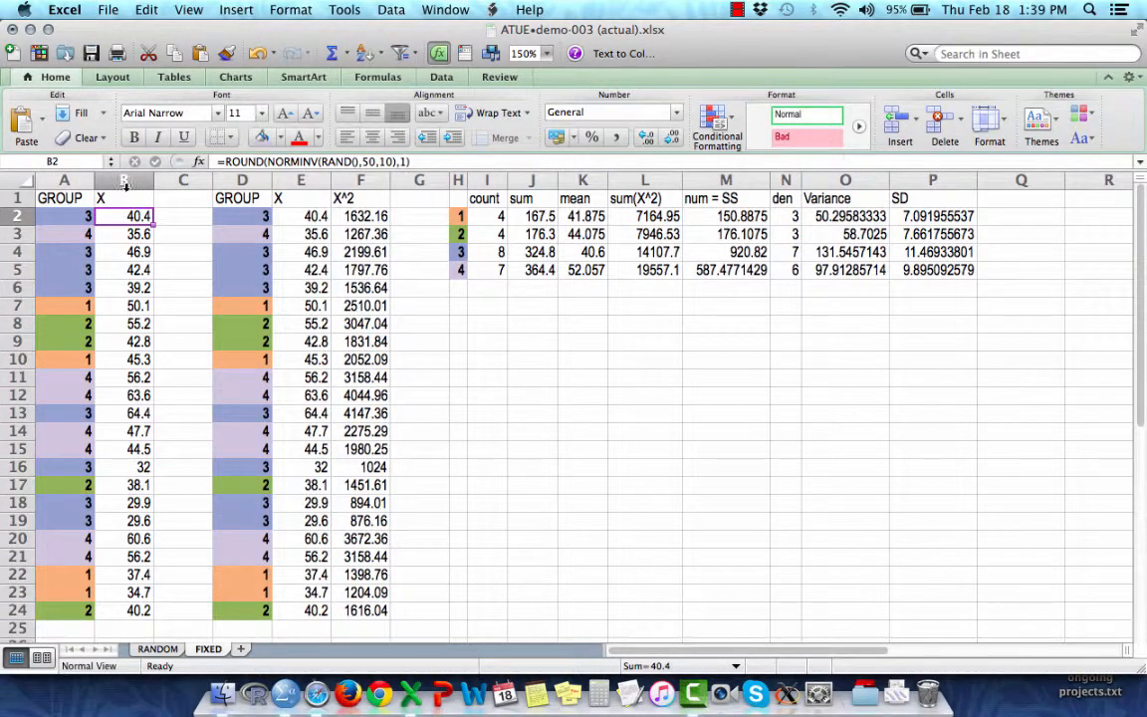
click(246, 217)
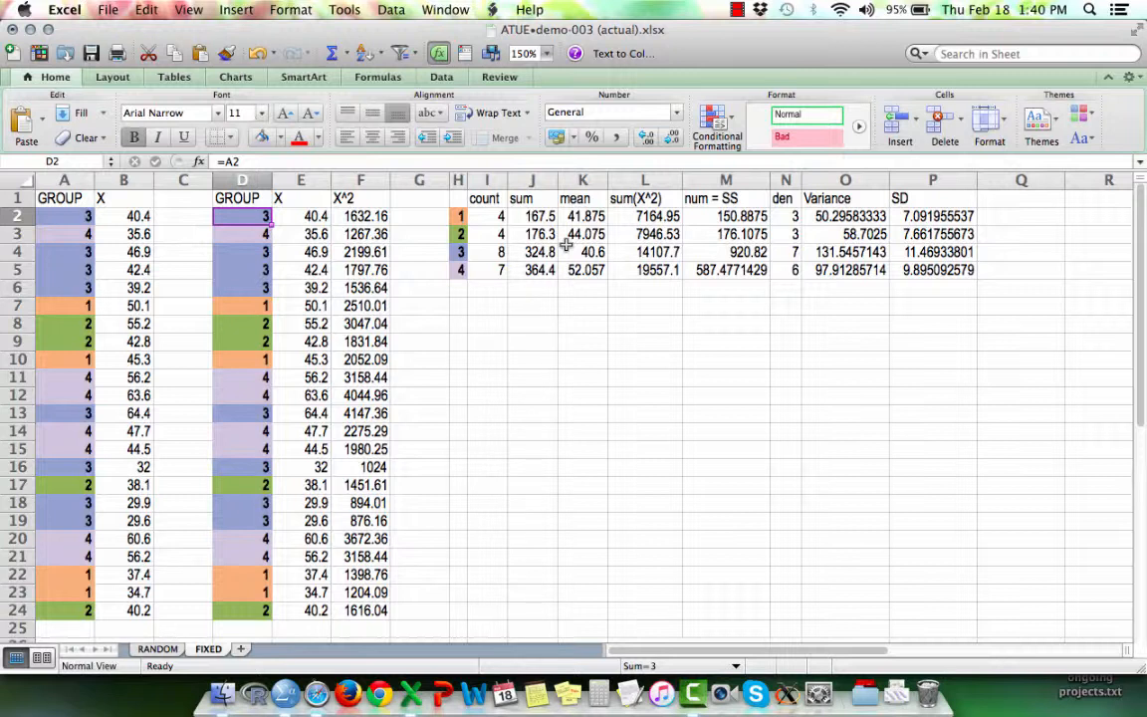
- Copy the random data in A2:B24 and paste it as values only, starting at D2
click(71, 217)
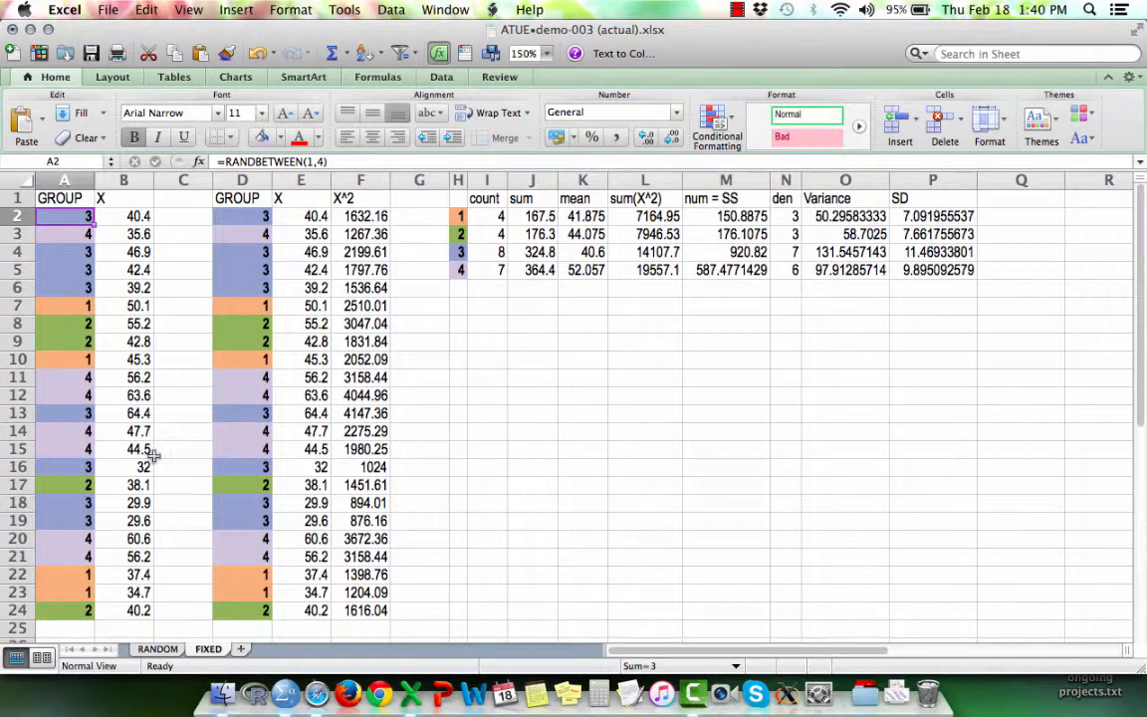
shift+click(141, 610)
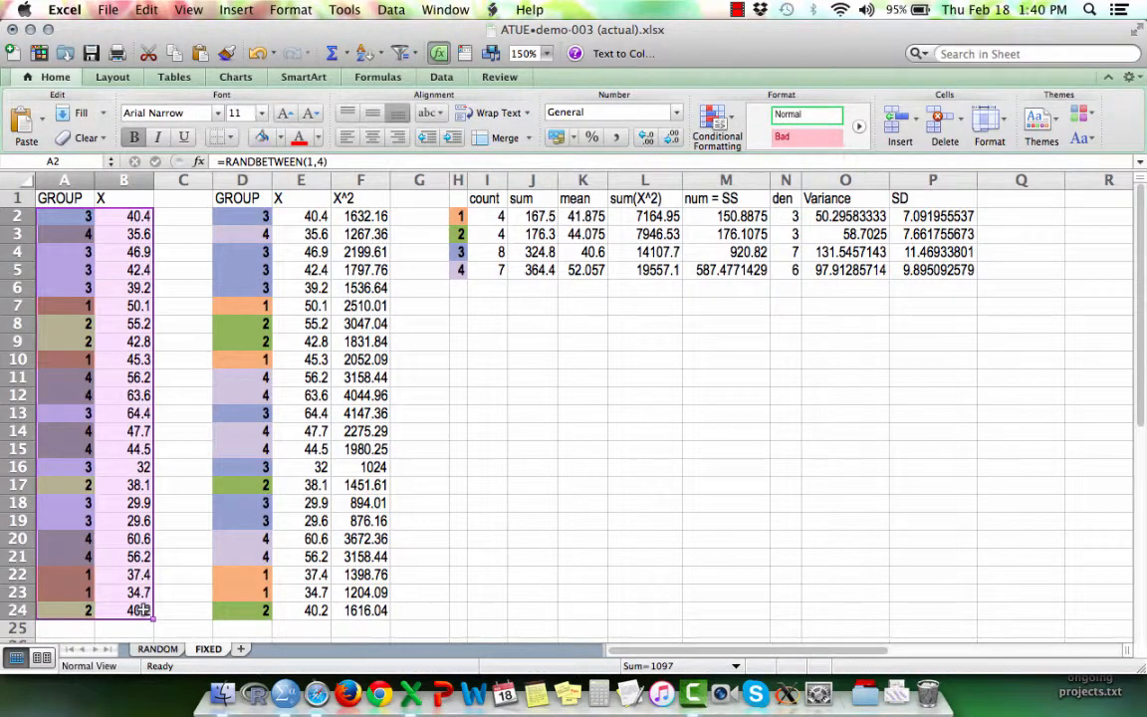
key(super+c)
click(246, 211)
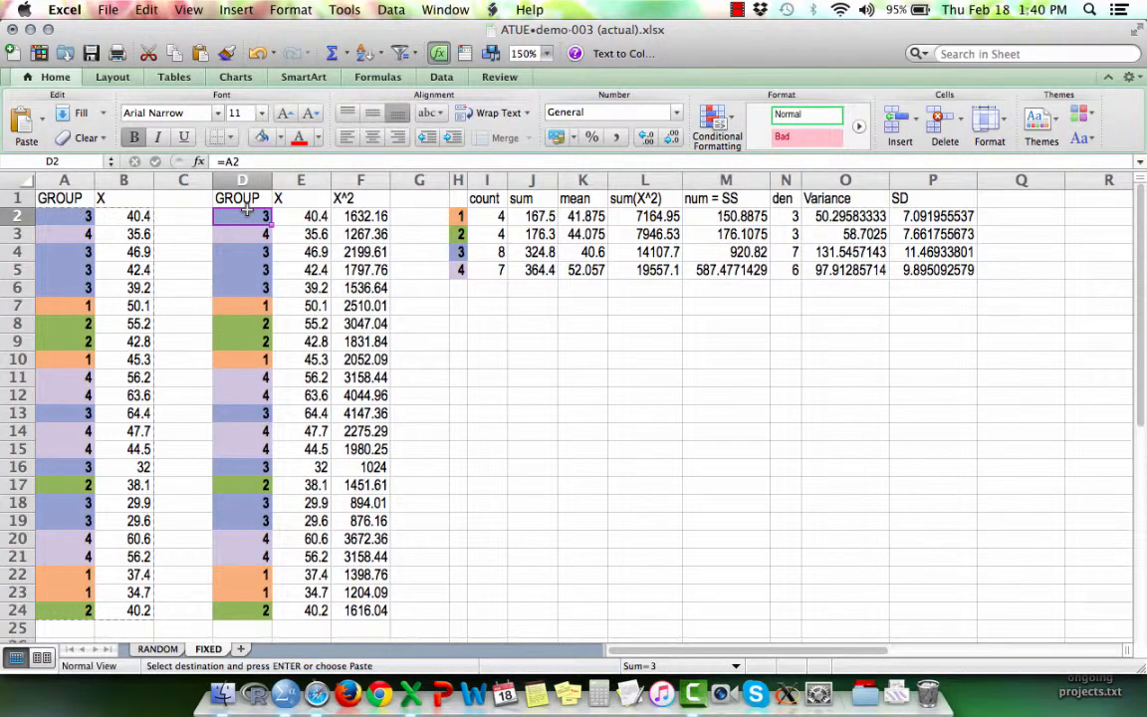
key(ctrl+super+v)
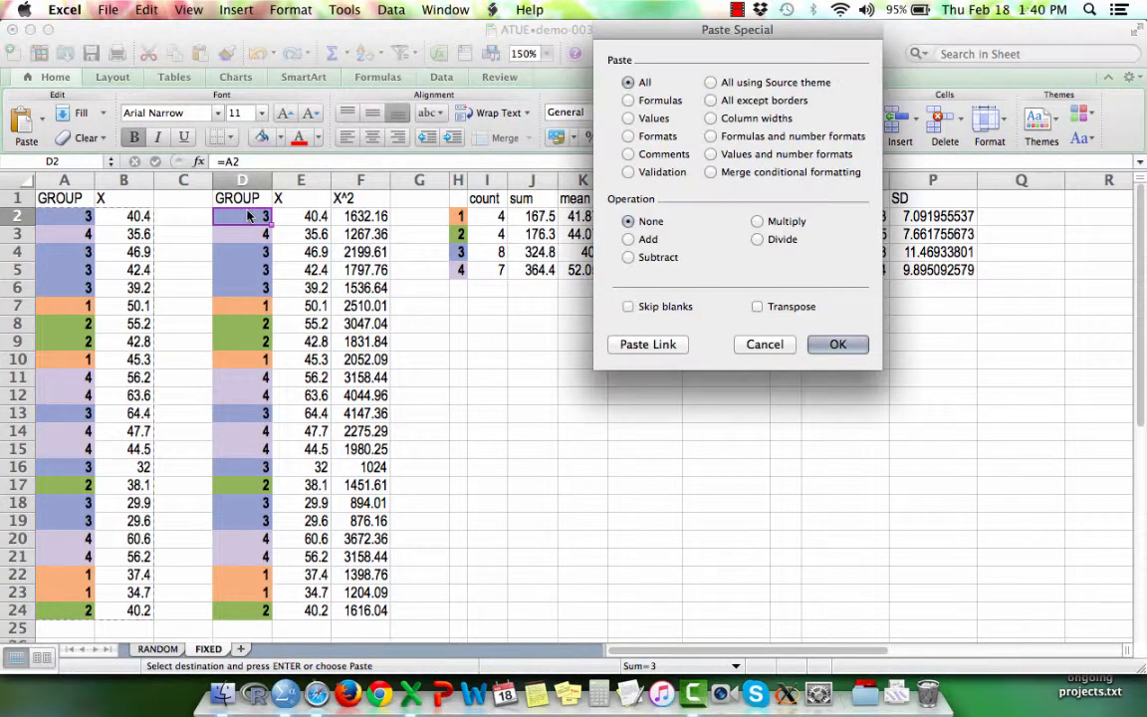
click(655, 121)
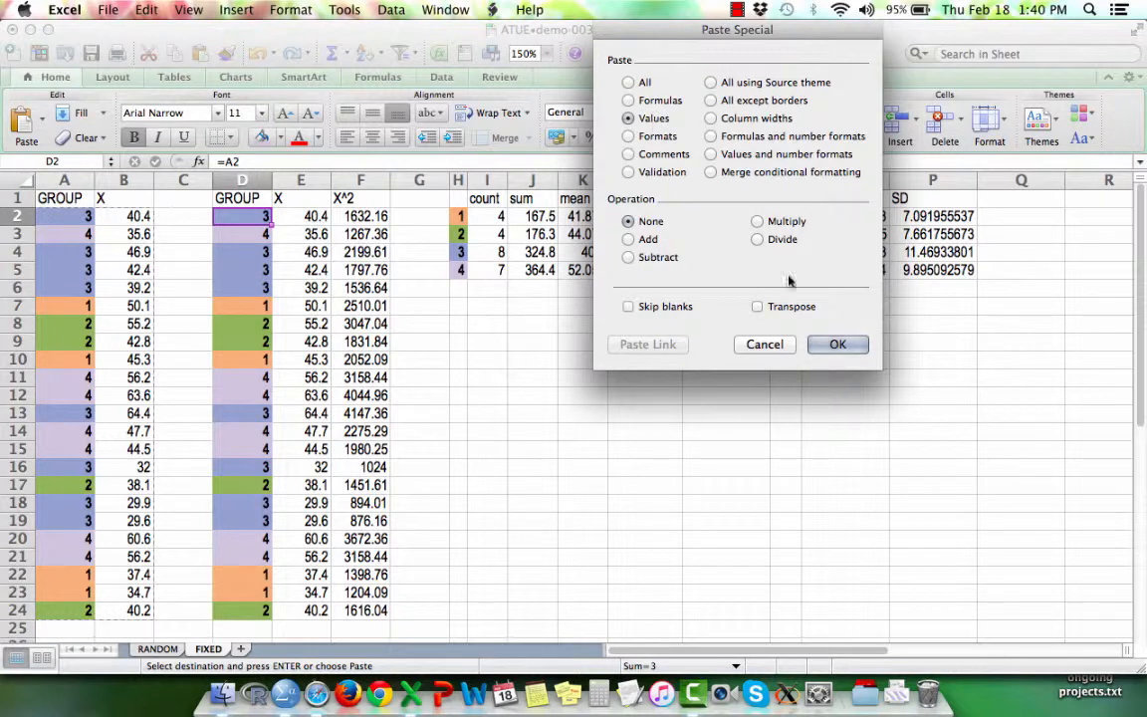
click(838, 345)
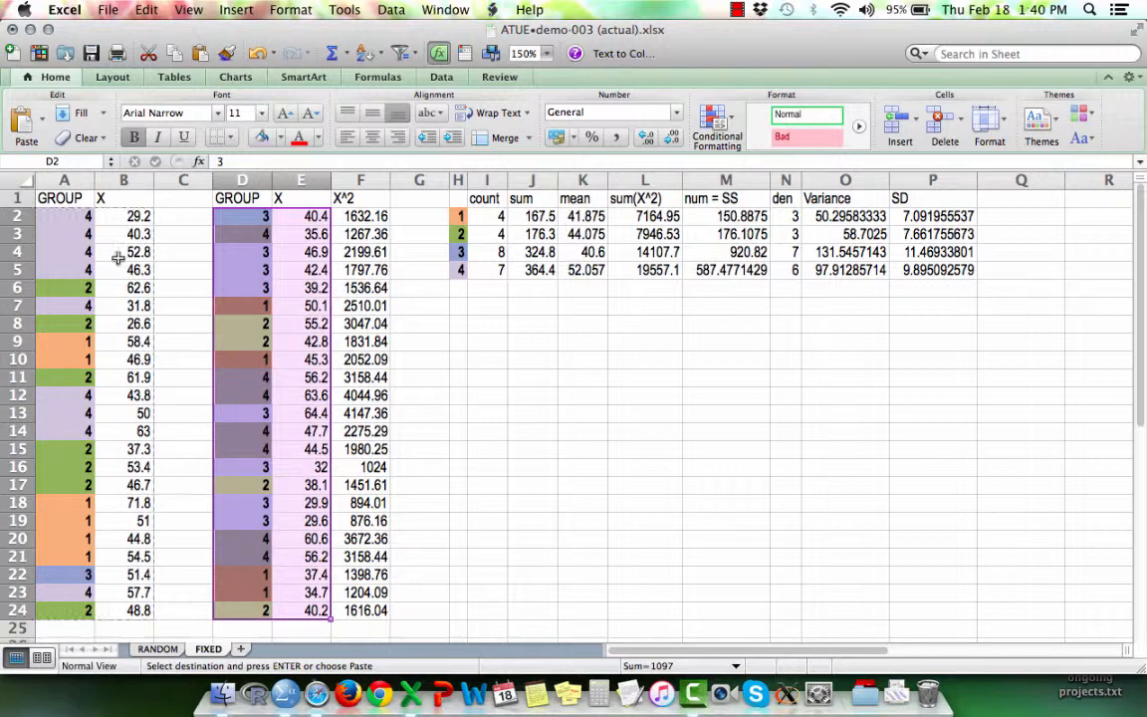
click(248, 255)
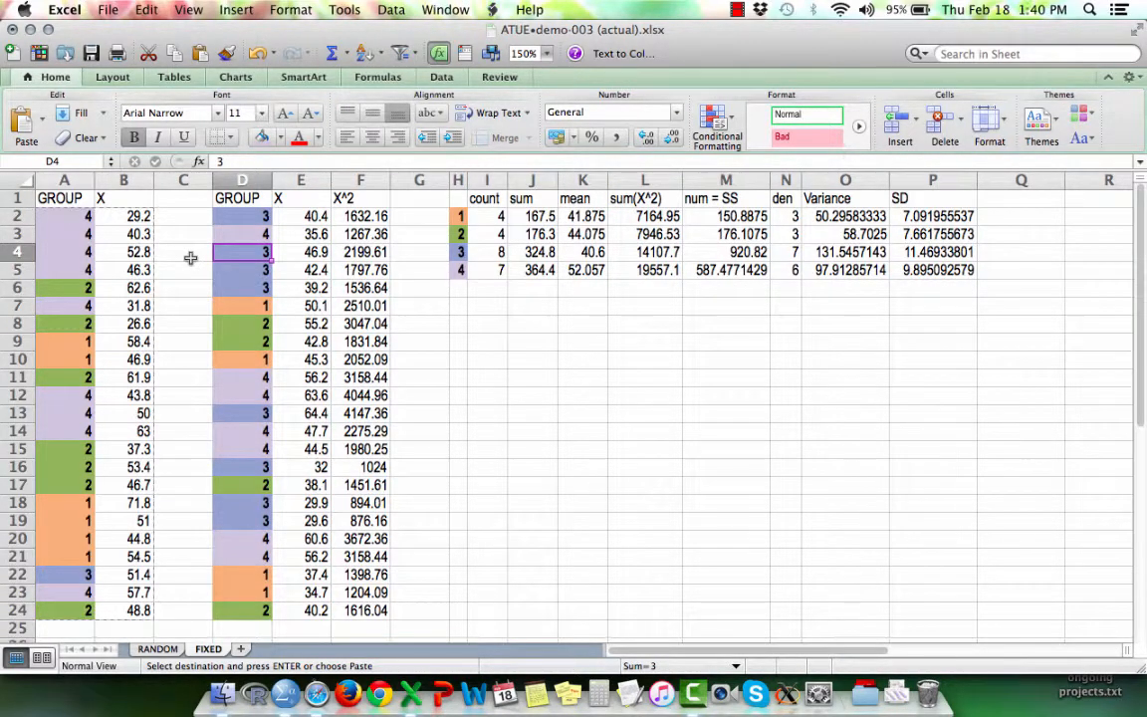
- Examine the COUNTIF formulas in the count column for groups 1 to 4, including the ranges referenced in I2
scroll(609, 349, right, 4)
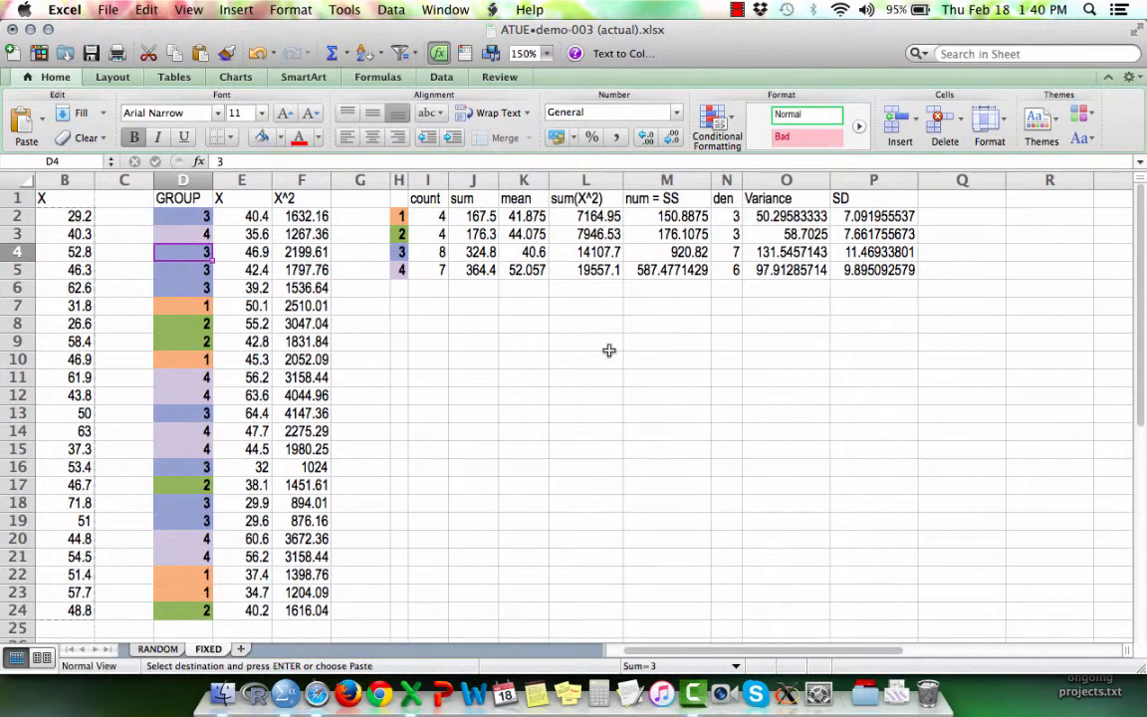
scroll(610, 350, left, 1)
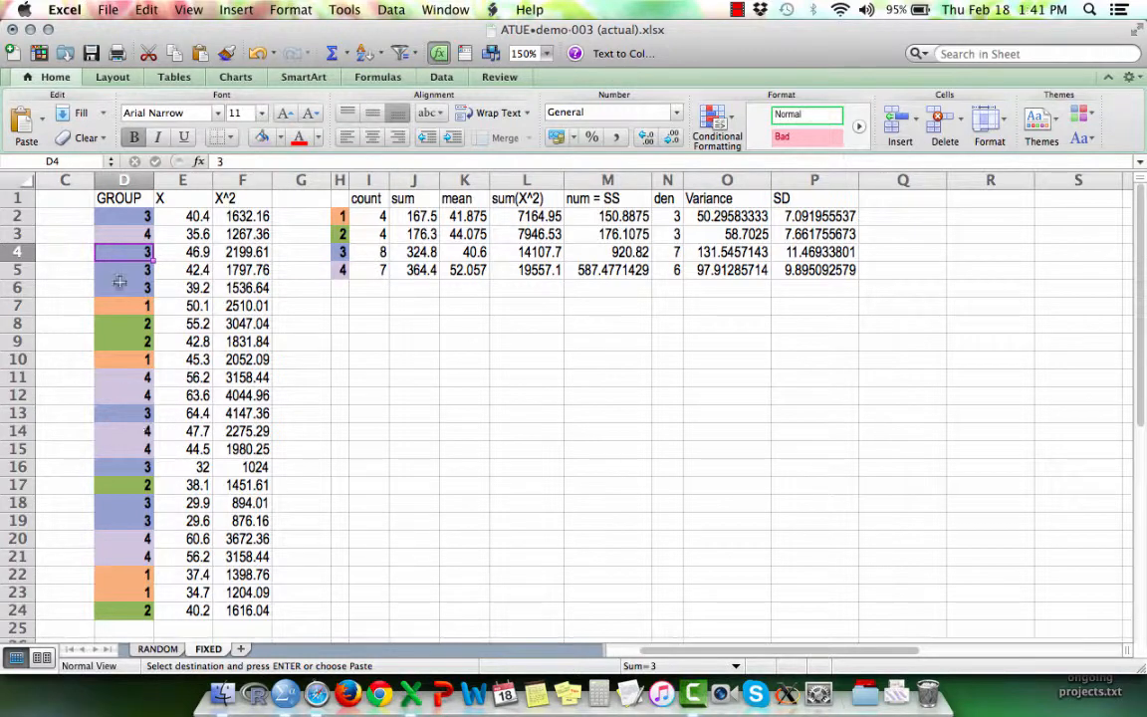
click(372, 216)
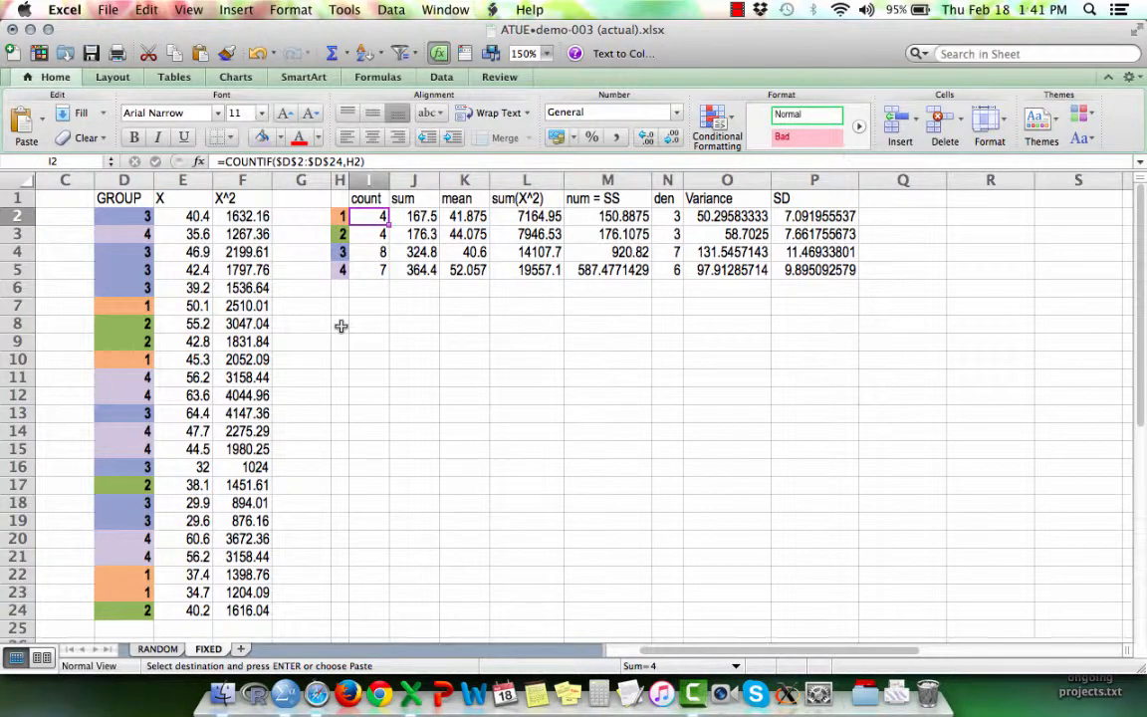
key(F2)
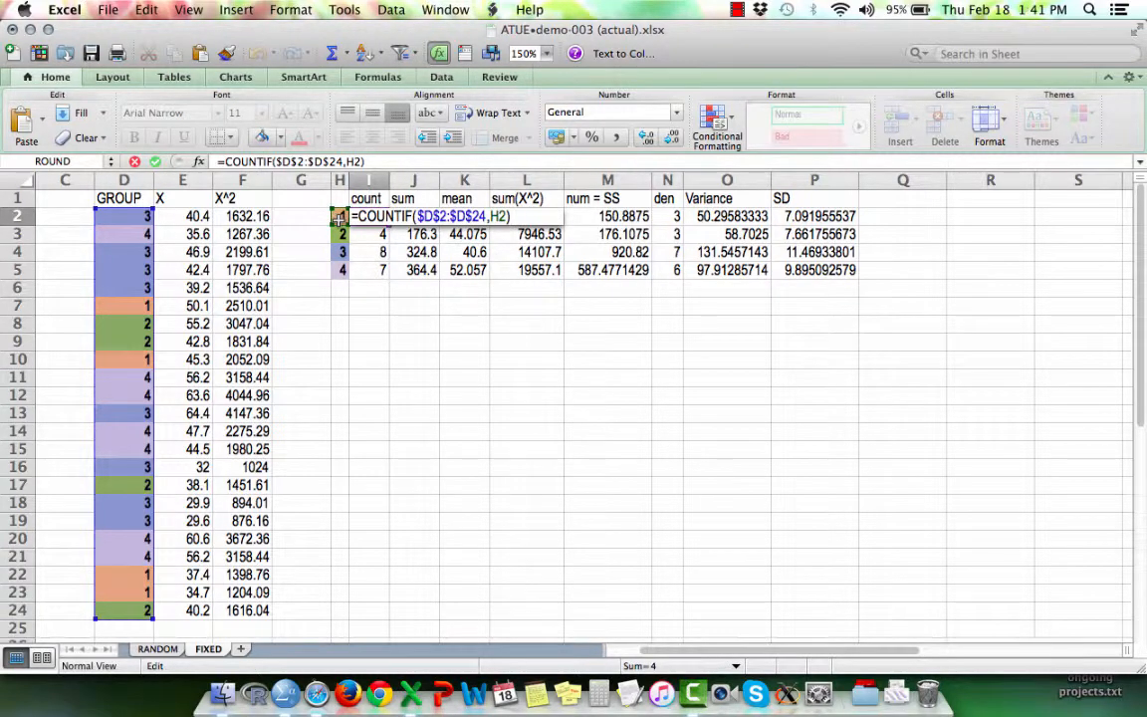
key(Return)
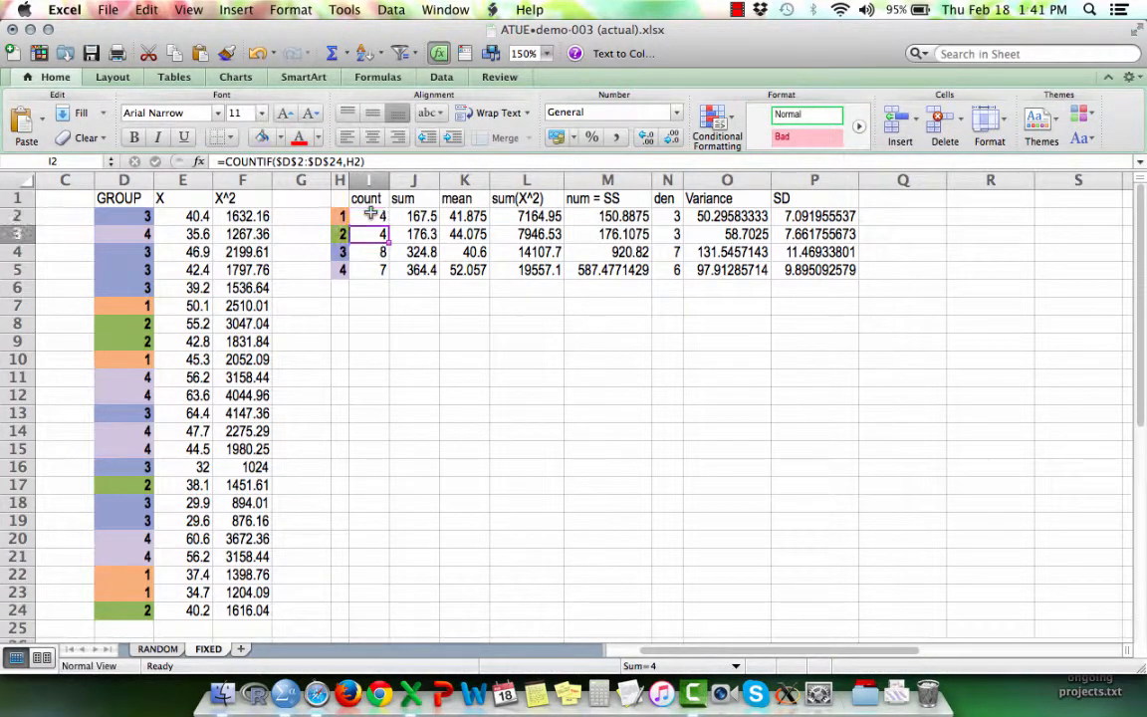
key(Return)
key(Return)
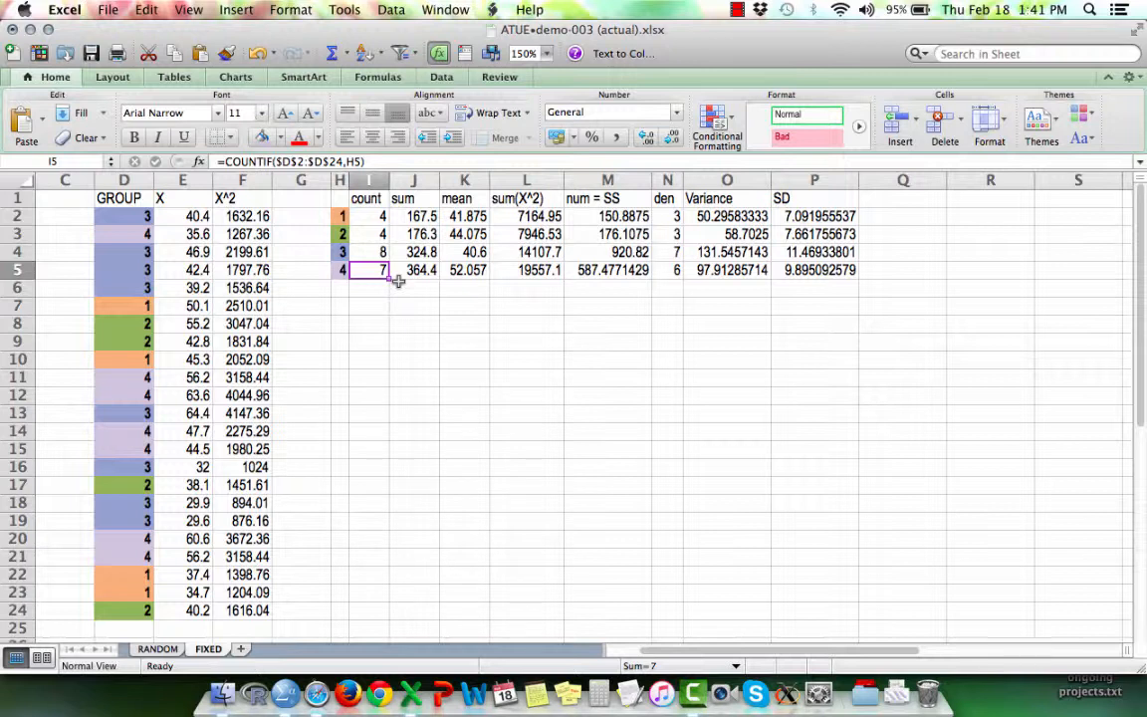
key(Up)
key(Up)
key(Up)
key(F2)
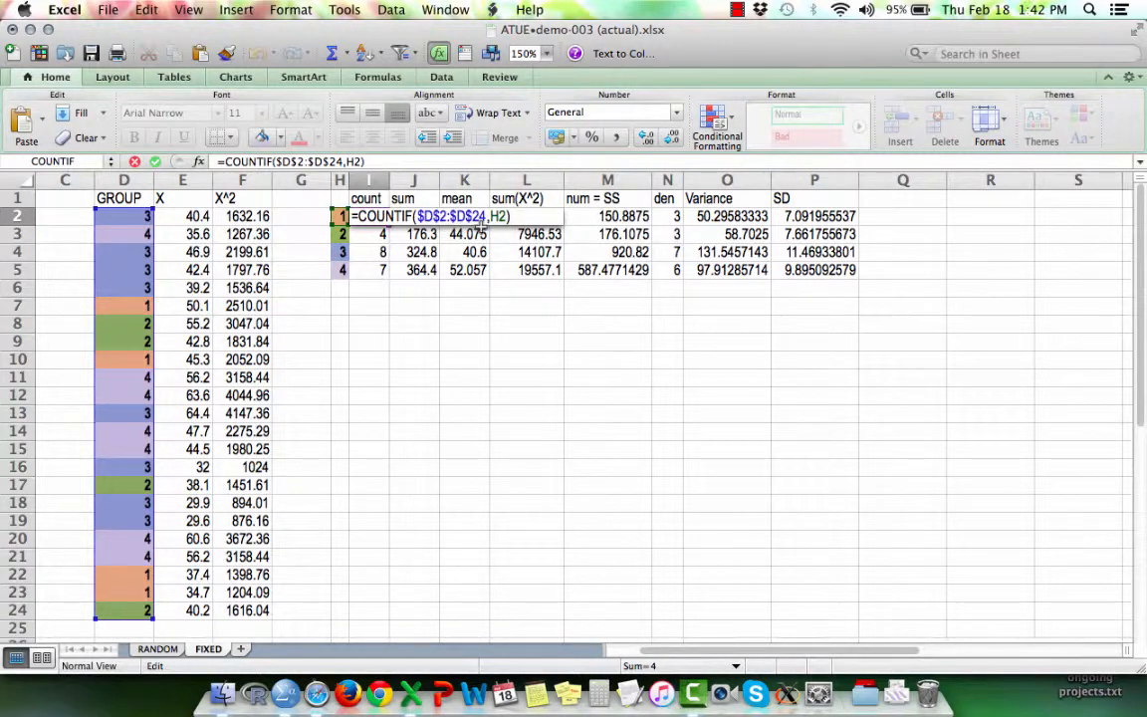
key(Return)
- Examine the SUMIF formula in J2 and the AVERAGEIF formula in K2 for group 1
key(Right)
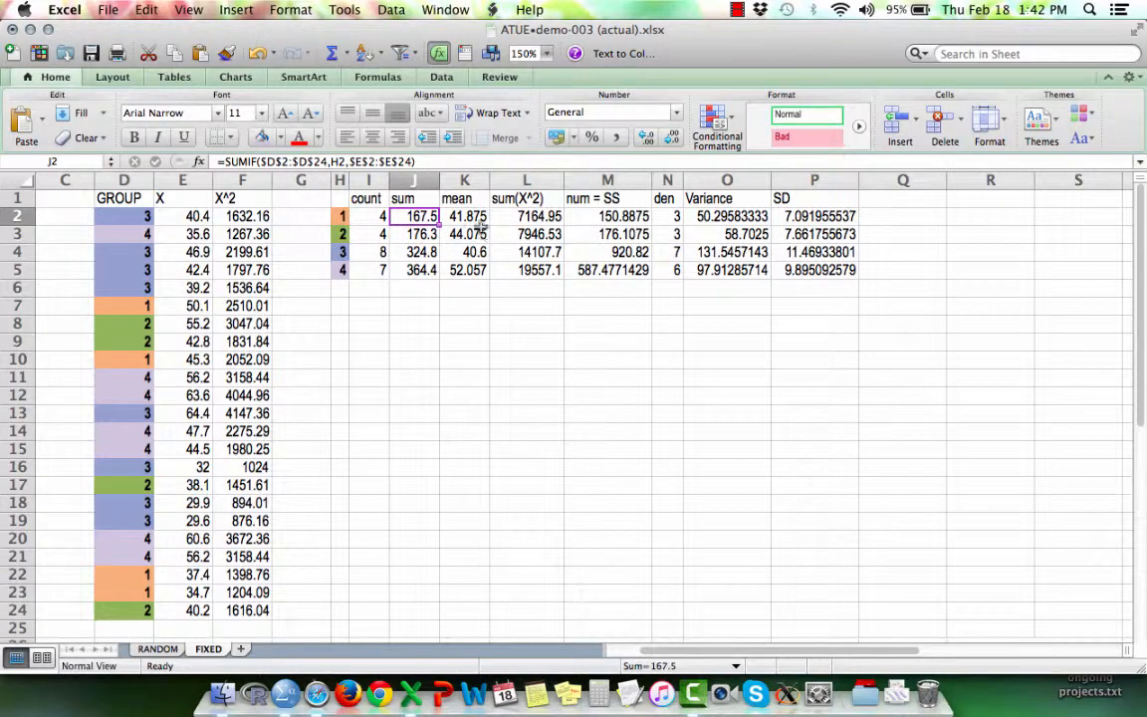
key(F2)
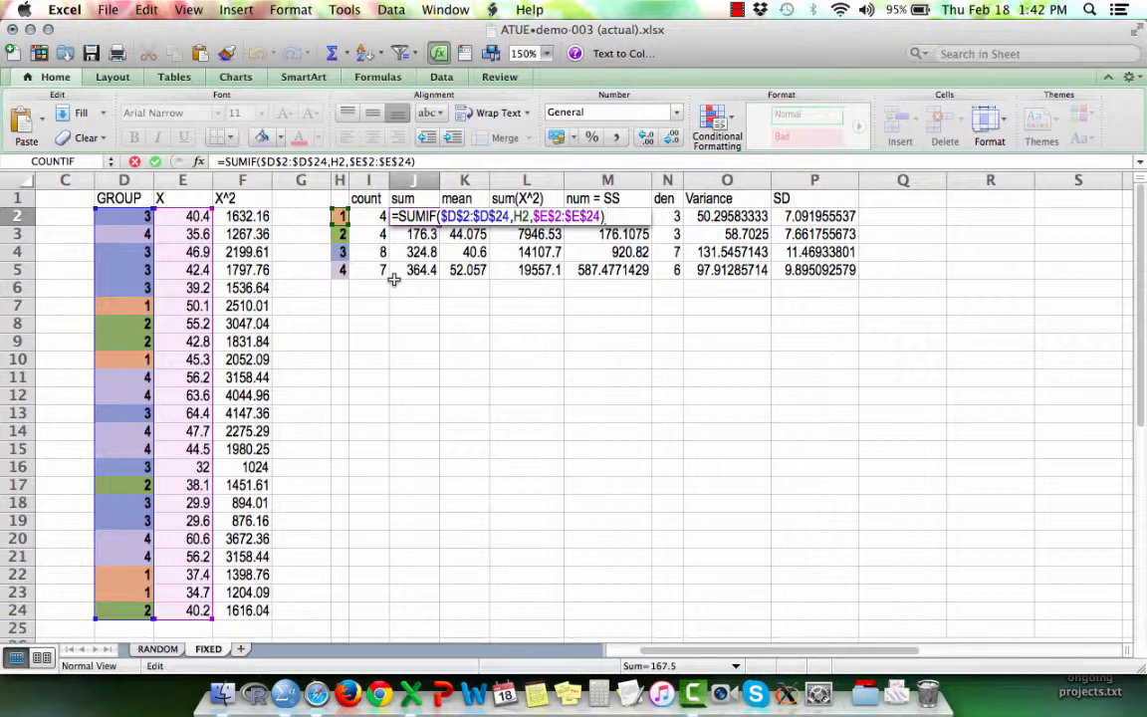
key(Return)
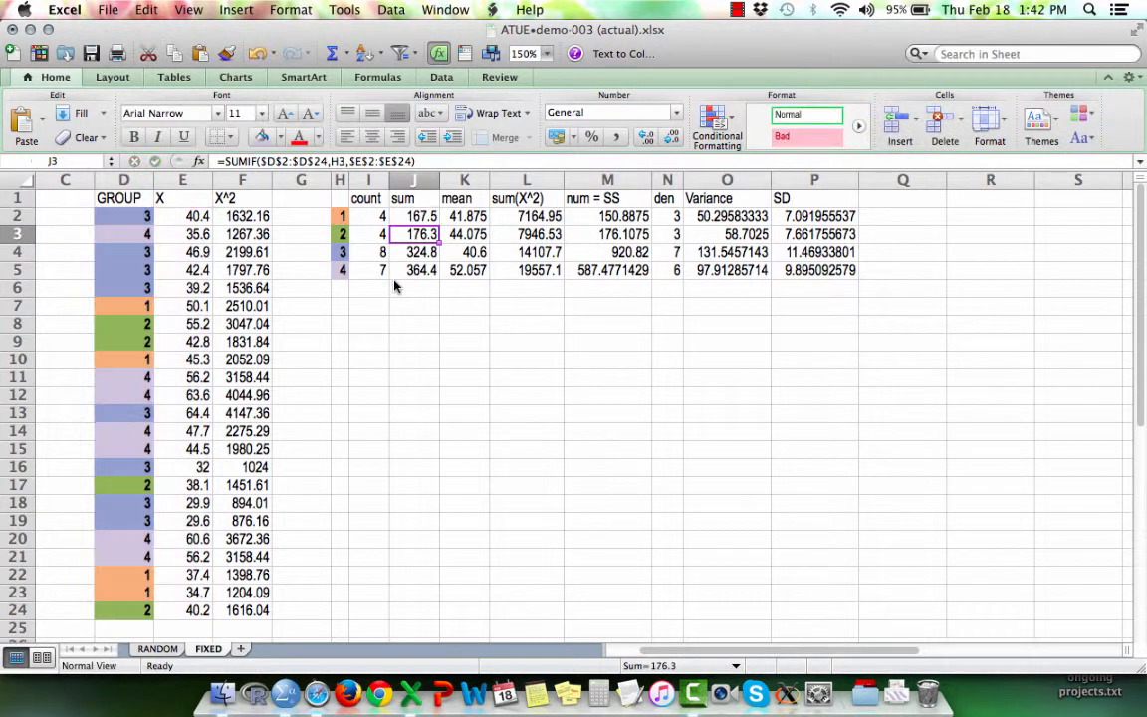
key(Up)
key(Right)
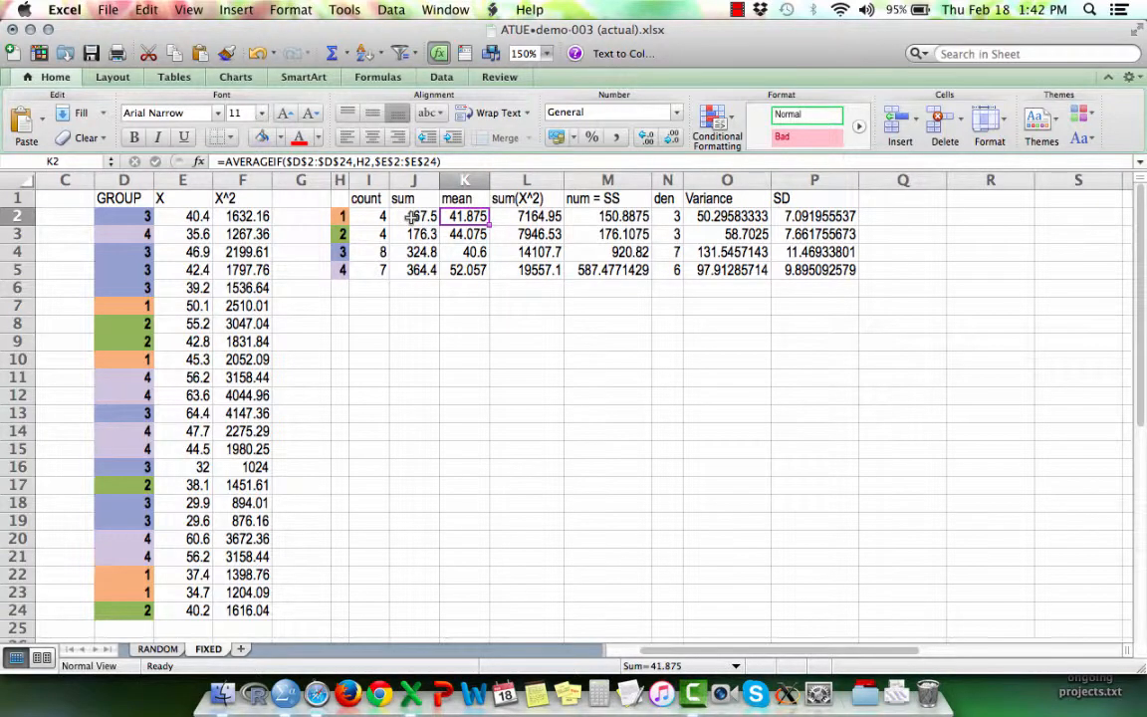
key(Left)
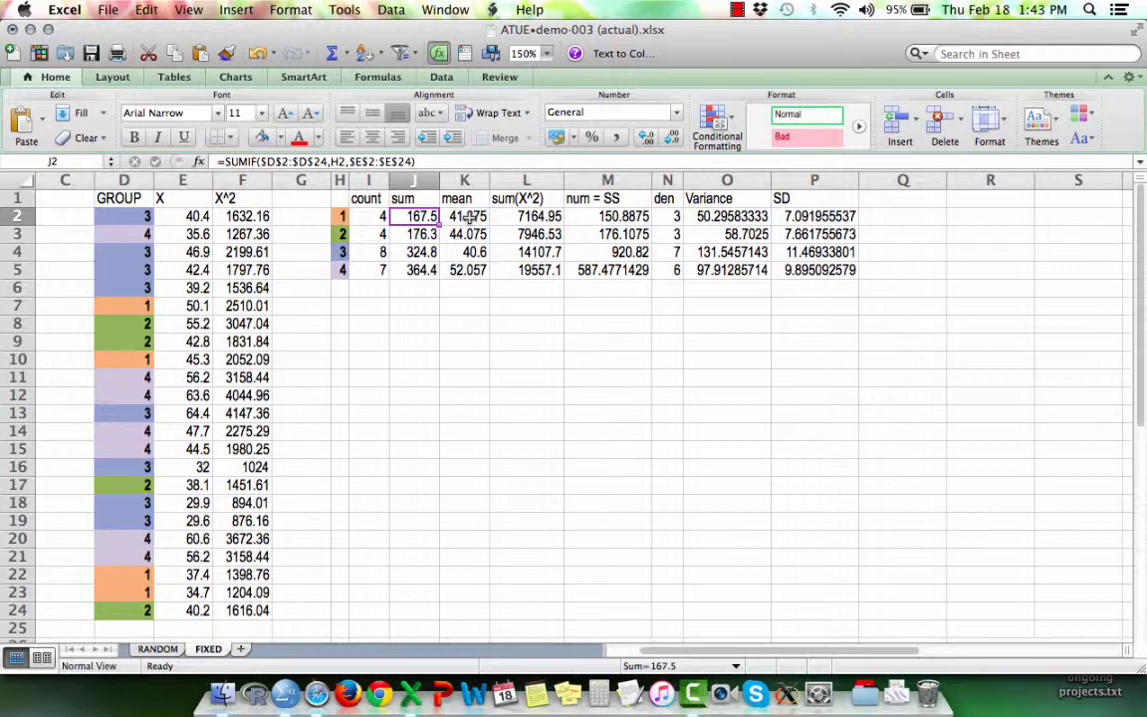
- Try the formula =STDEVIF() in cell J8, and undo the entry
key(Down)
key(Down)
key(Down)
key(Down)
key(Down)
key(Down)
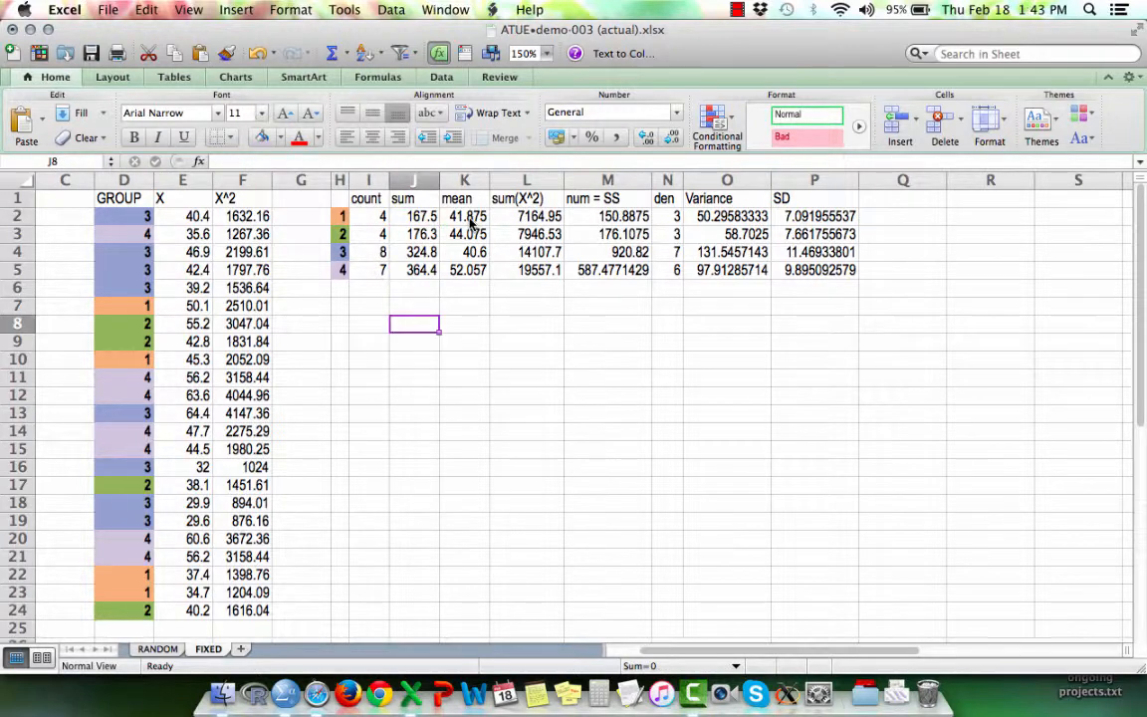
text(=ST)
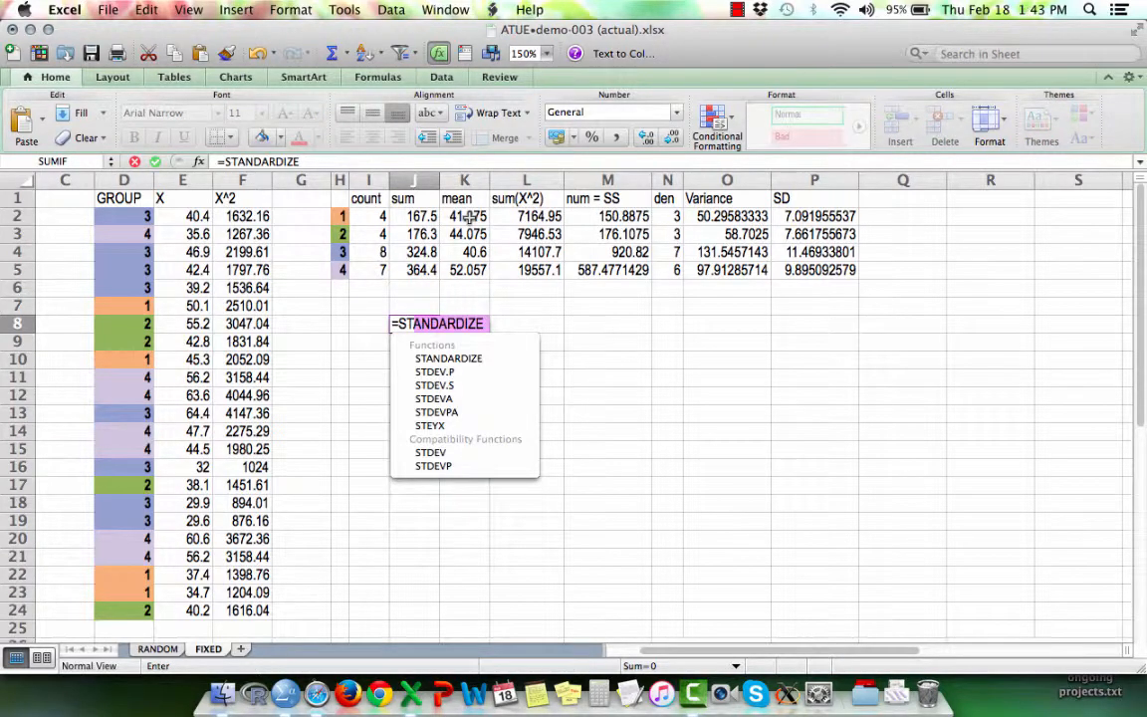
text(DEV)
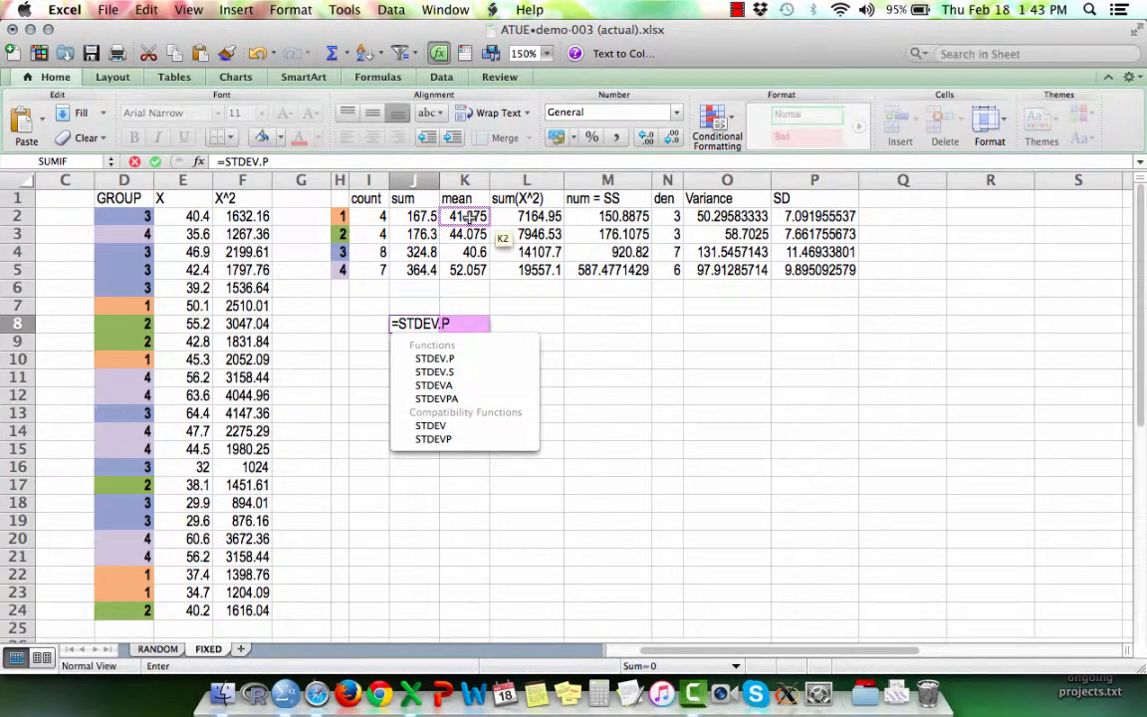
text(IF())
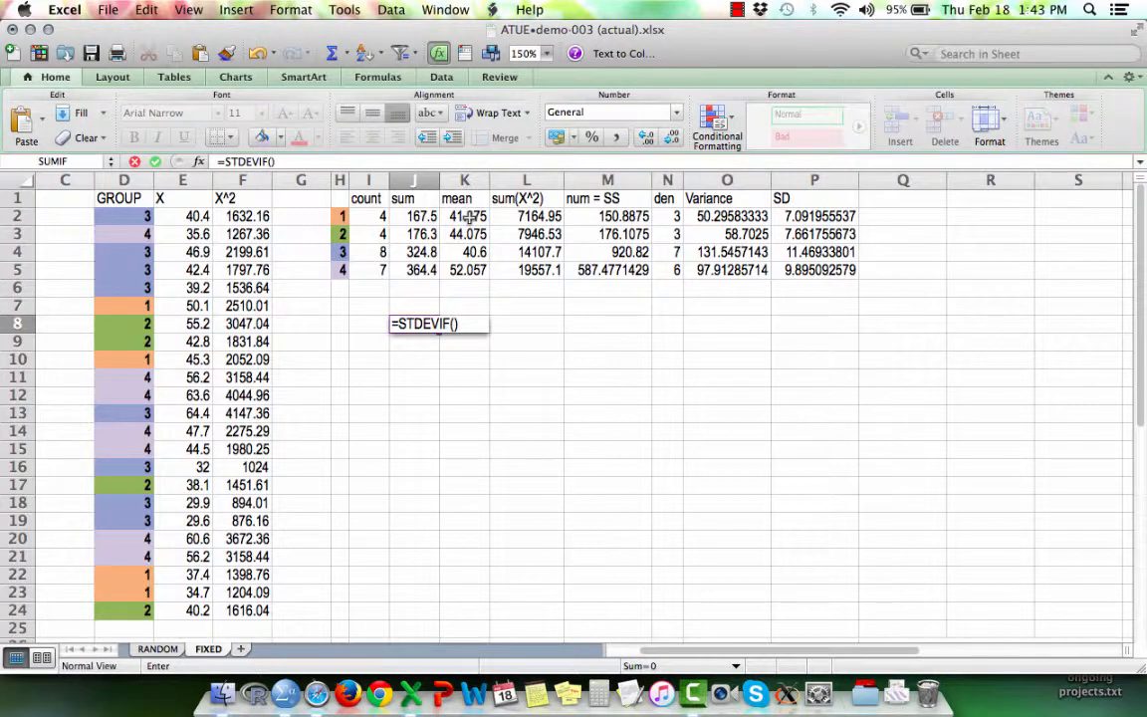
key(Return)
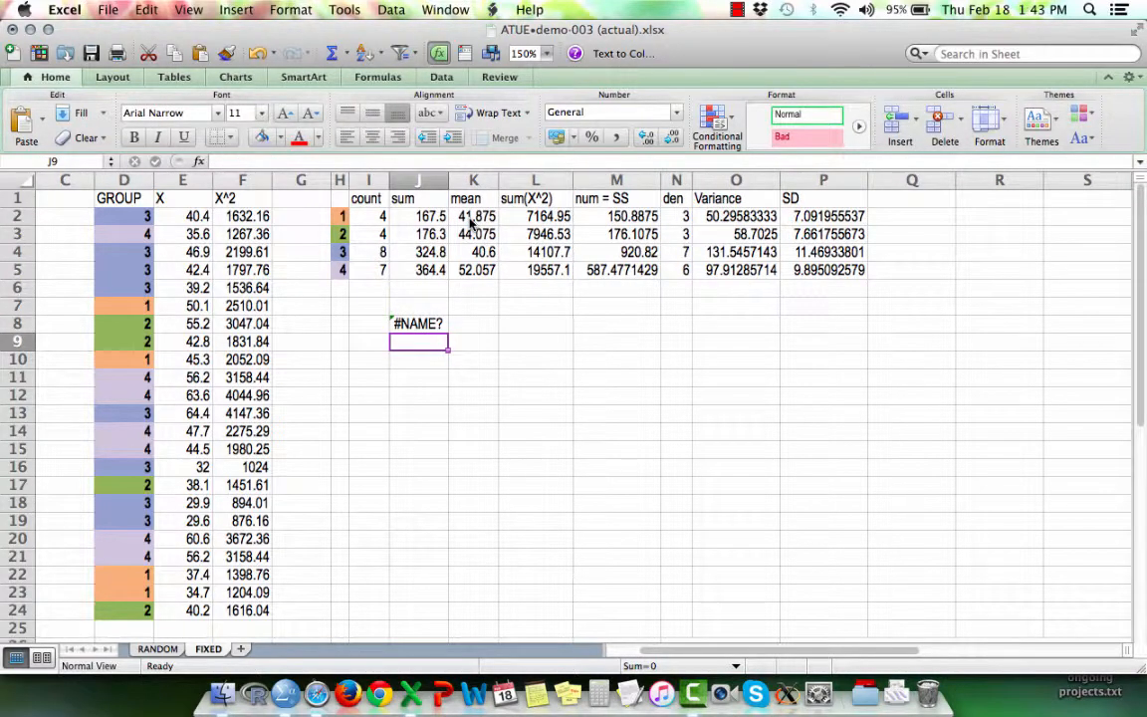
key(super+z)
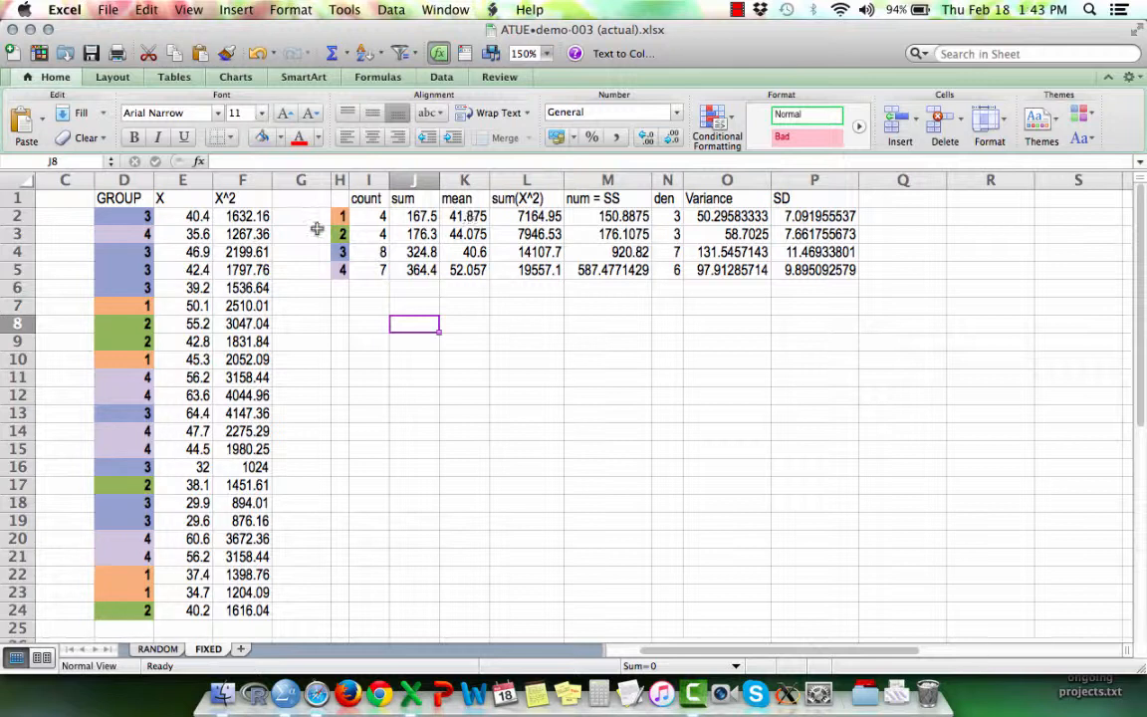
- Examine the X^2 column and the squaring formula in F2
click(257, 180)
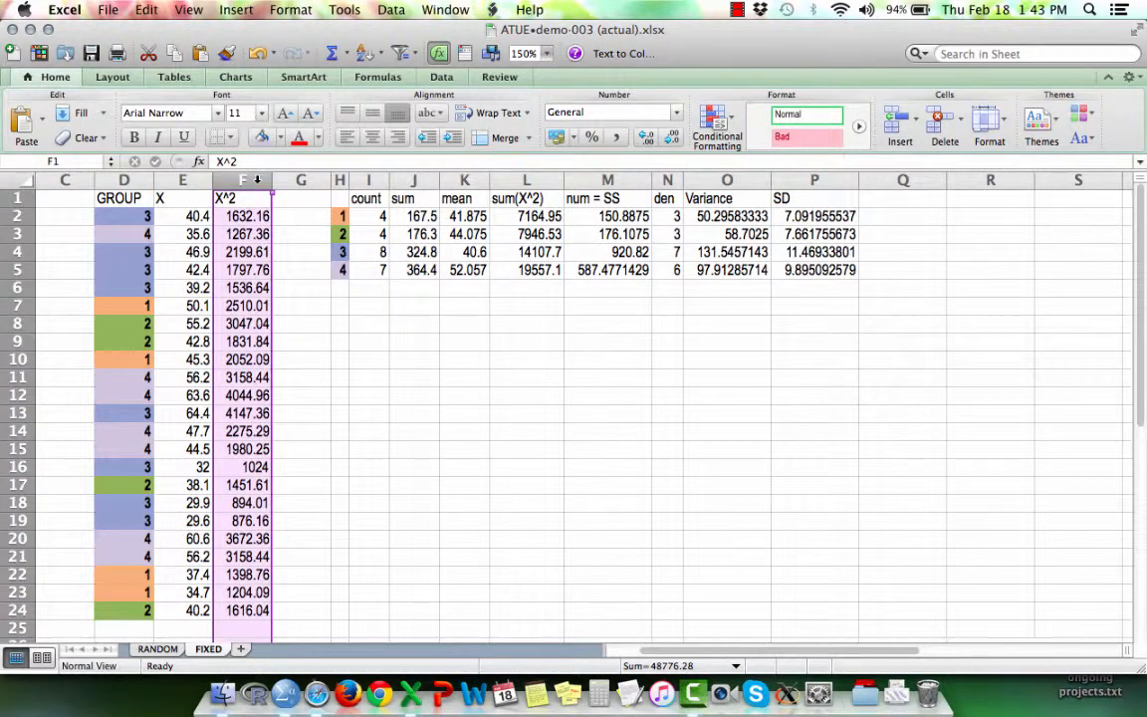
click(241, 215)
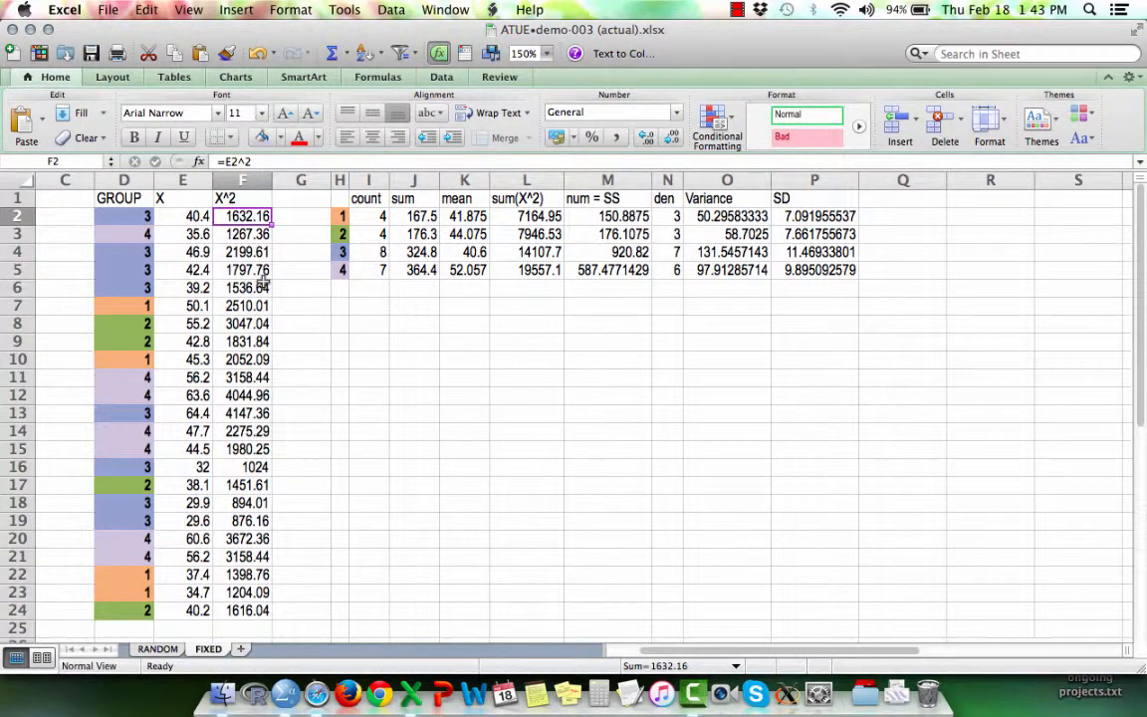
- Examine the cell references in F2's squaring formula and compare the SUMIF ranges for group 1 in J2 and L2
key(ctrl+u)
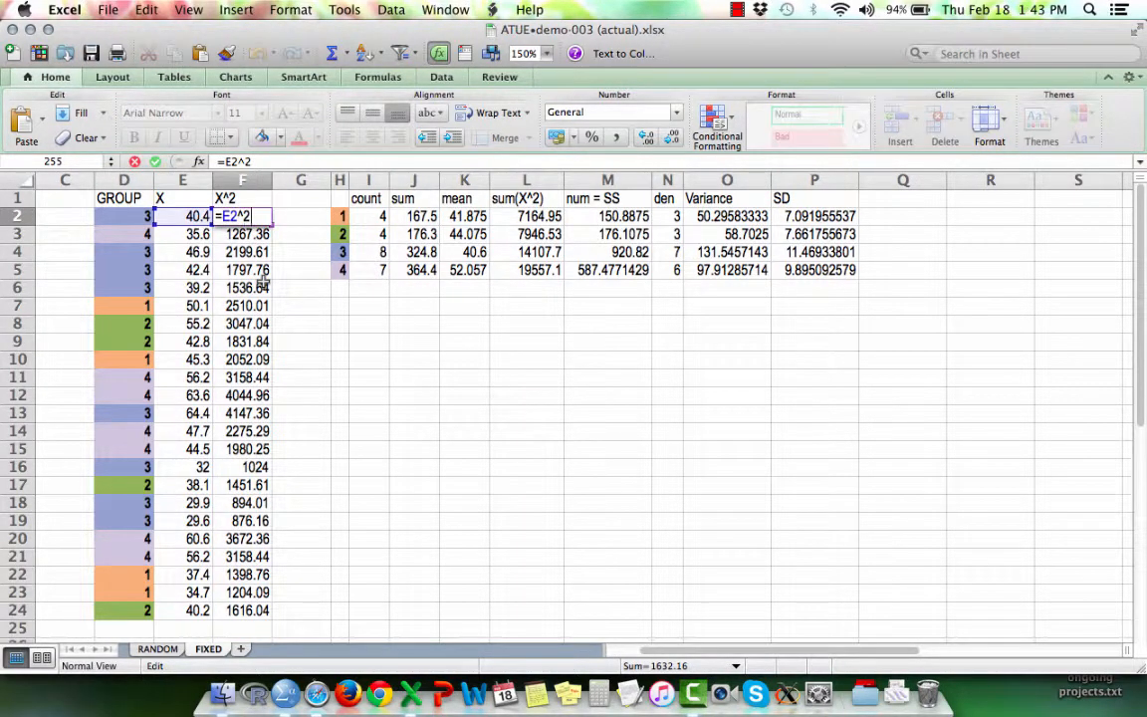
key(Escape)
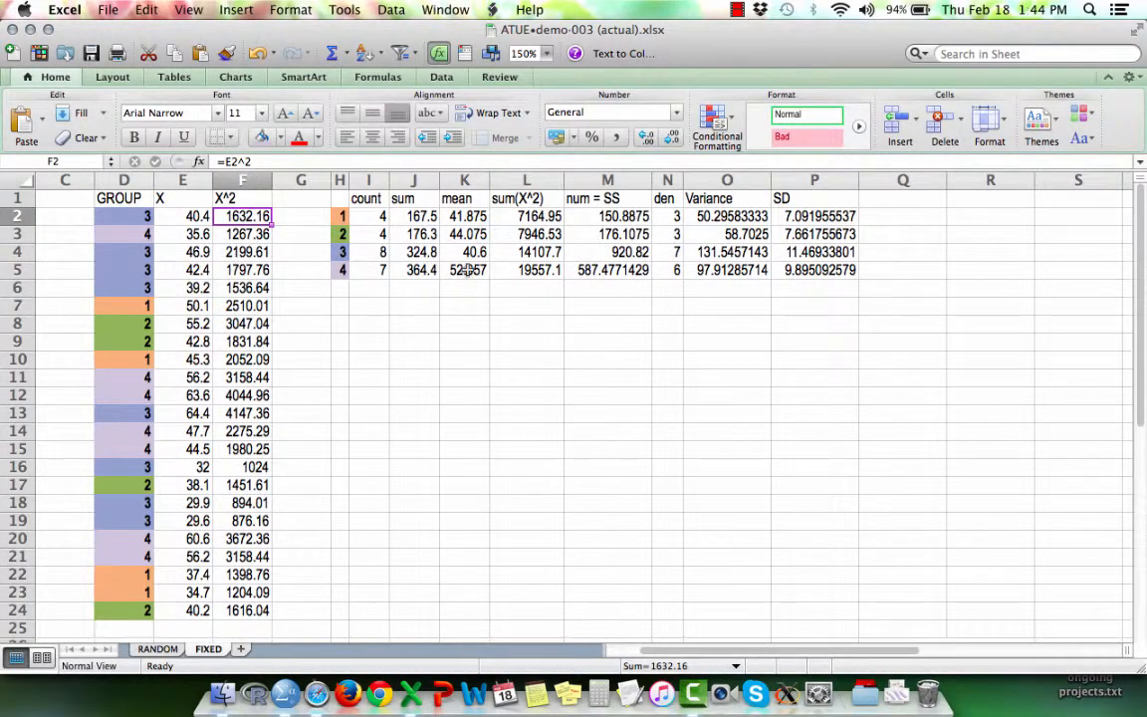
click(515, 217)
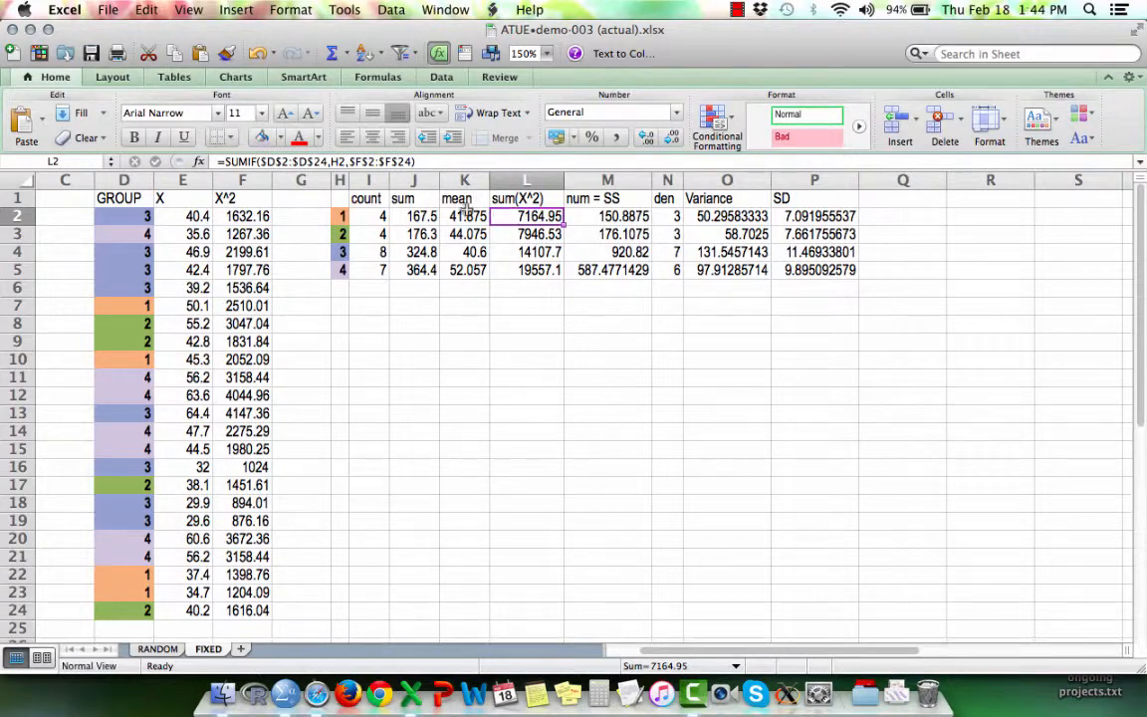
click(422, 214)
double_click(422, 214)
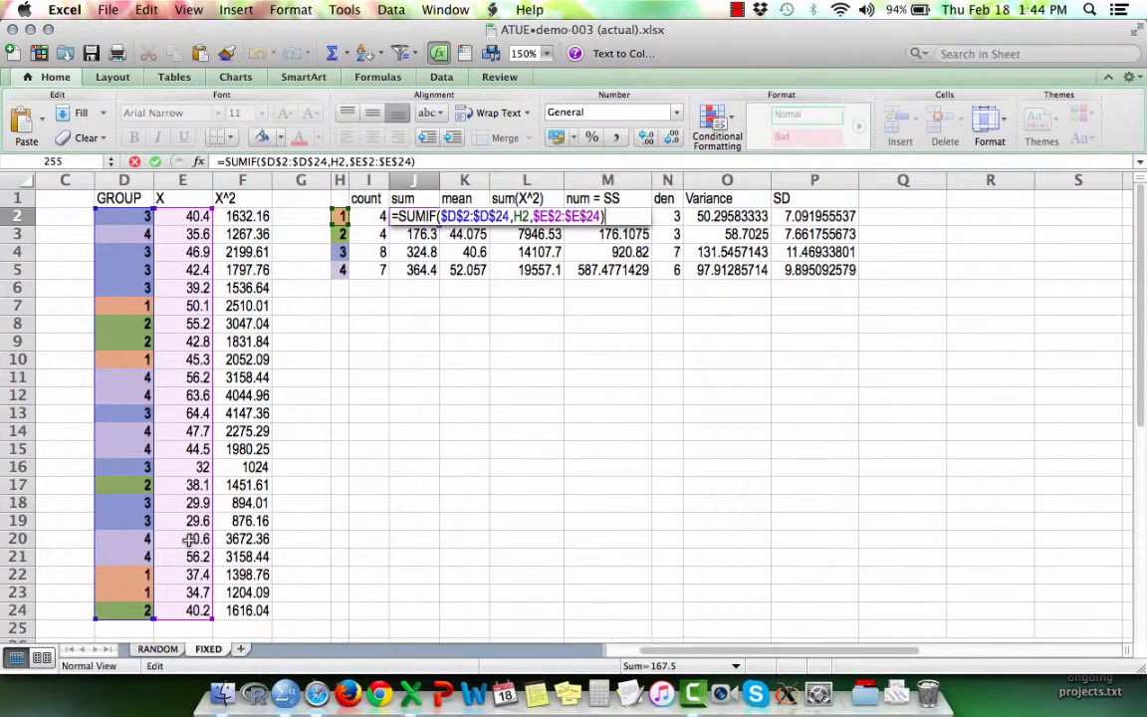
key(Return)
key(Right)
key(Right)
key(F2)
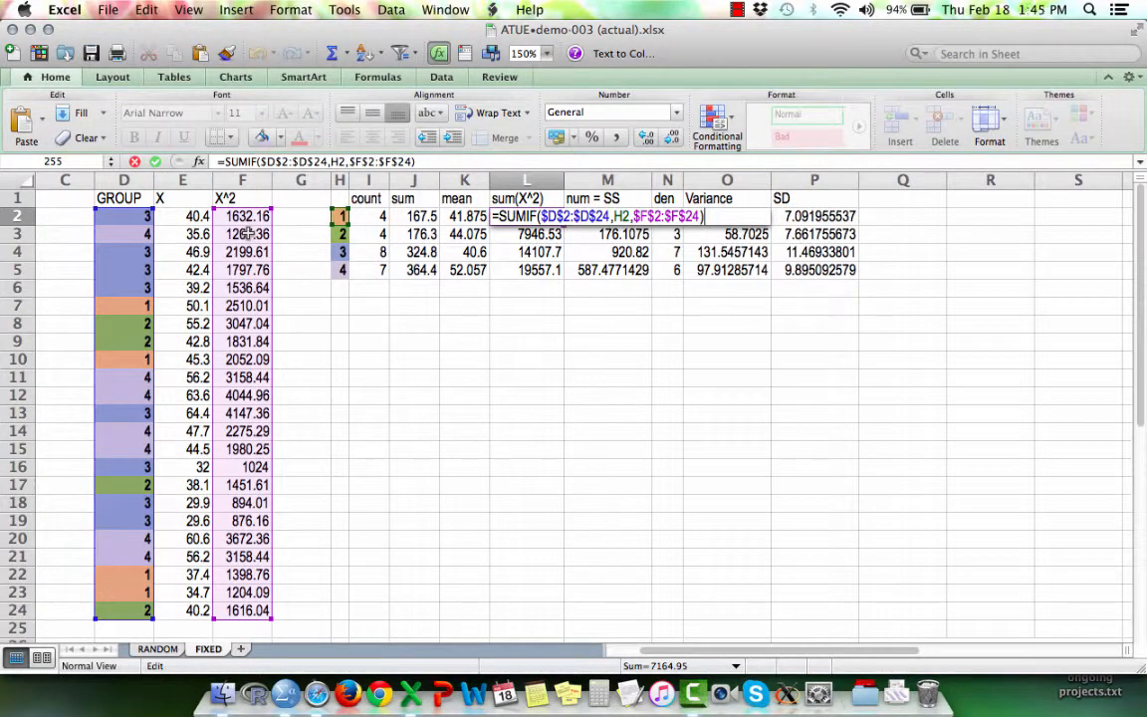
key(Escape)
- Examine the sum of squares formula in M2 and the denominator formula in N2, including the cells they reference
key(Tab)
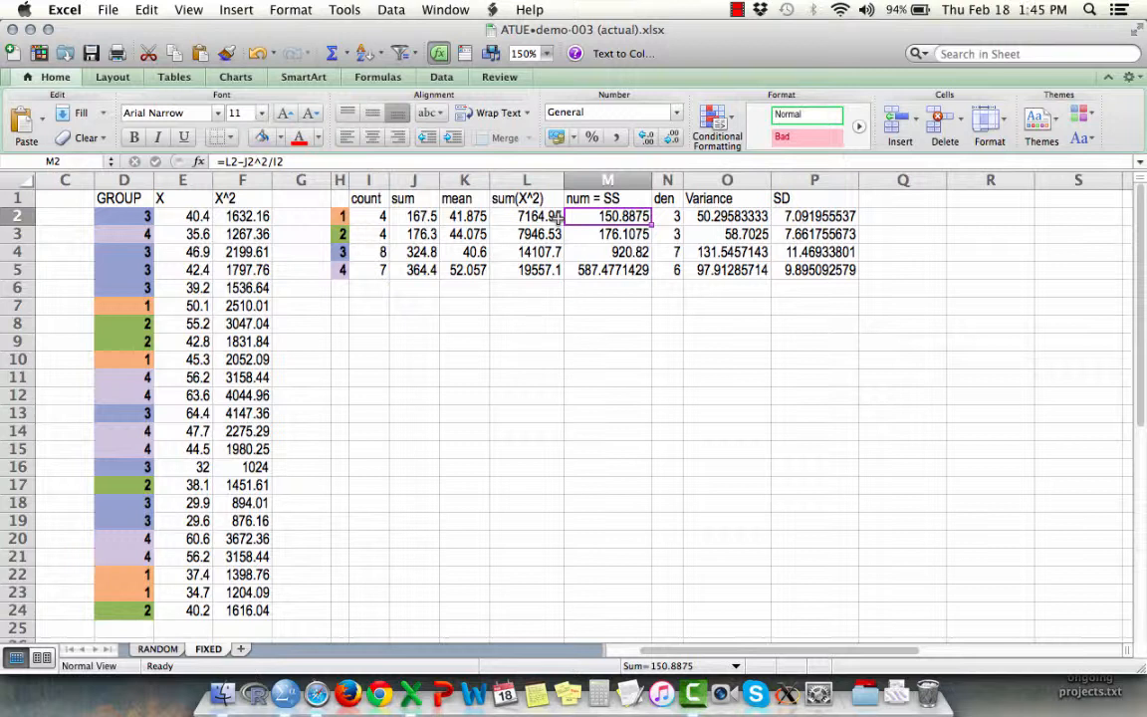
key(ctrl+u)
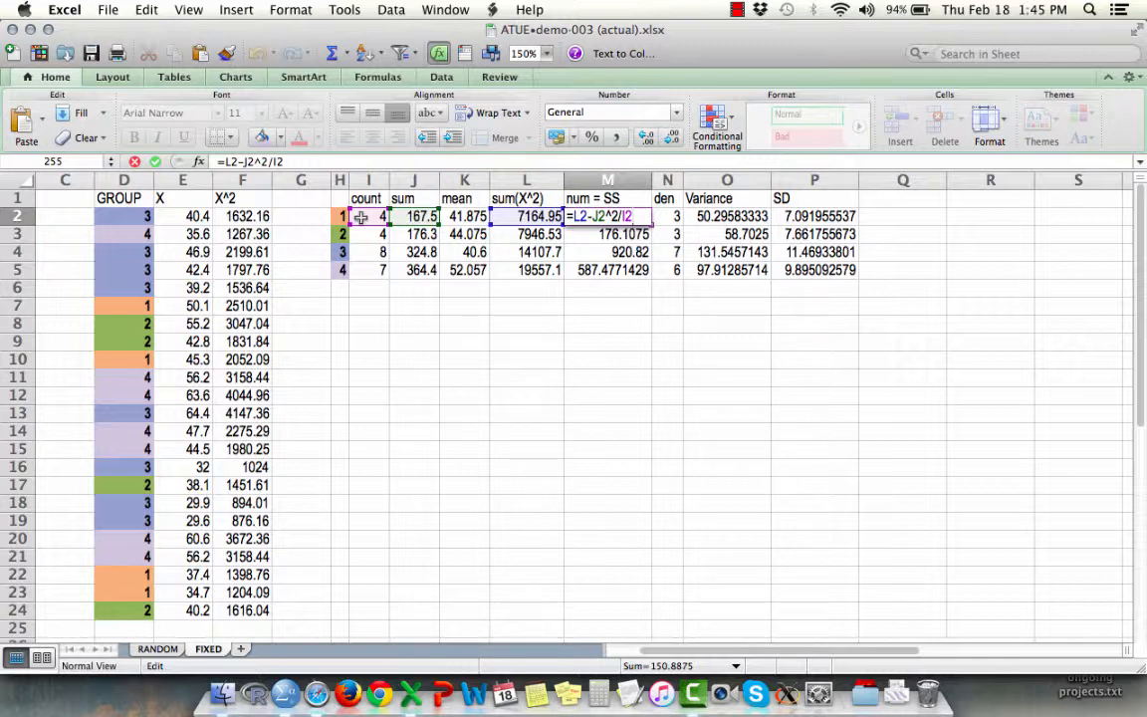
key(Escape)
key(Right)
key(ctrl+u)
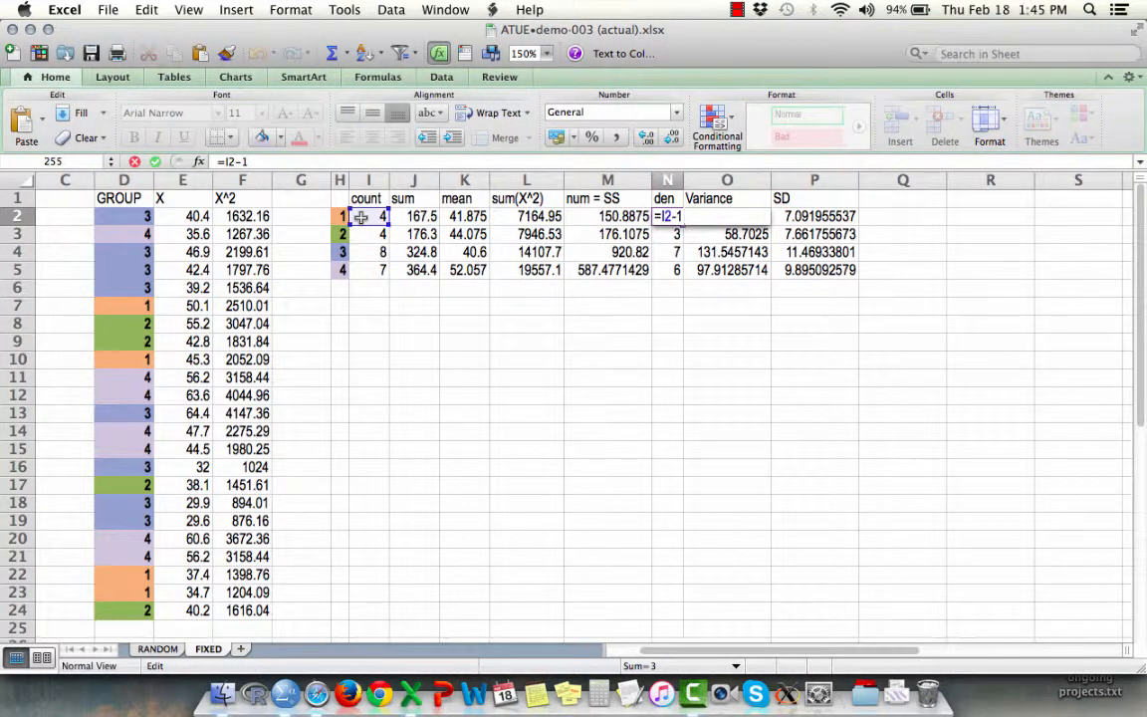
key(Return)
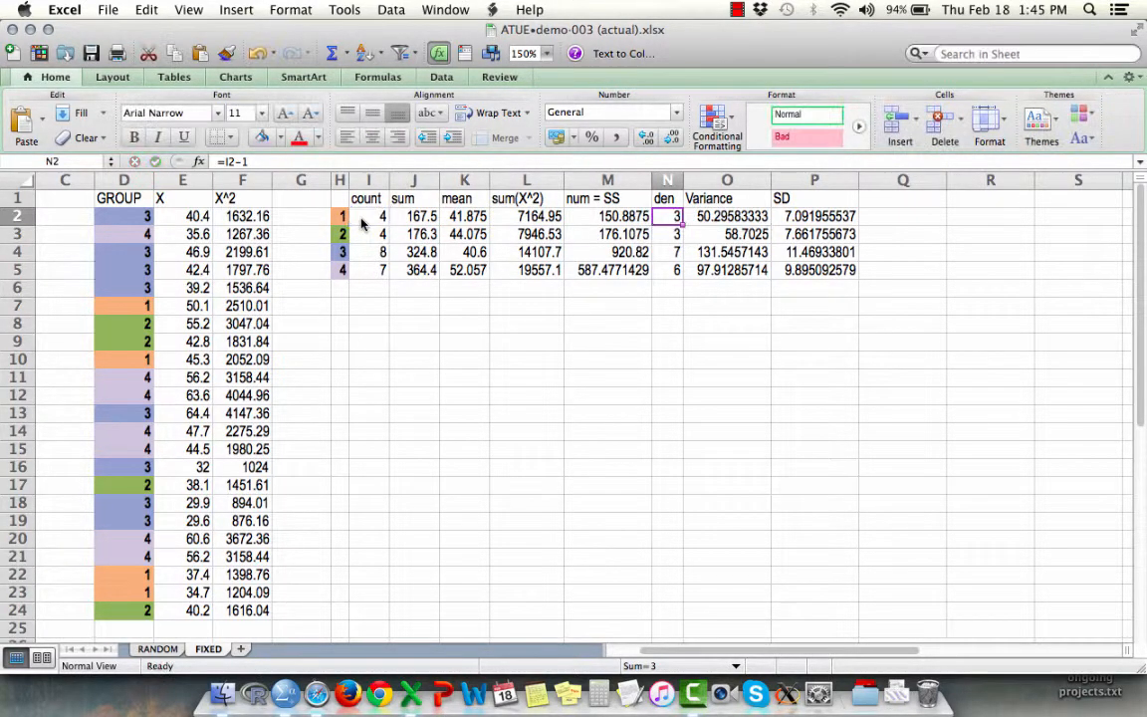
- Examine the variance formula in O2 and the standard deviation formula in P2 for group 1
key(Right)
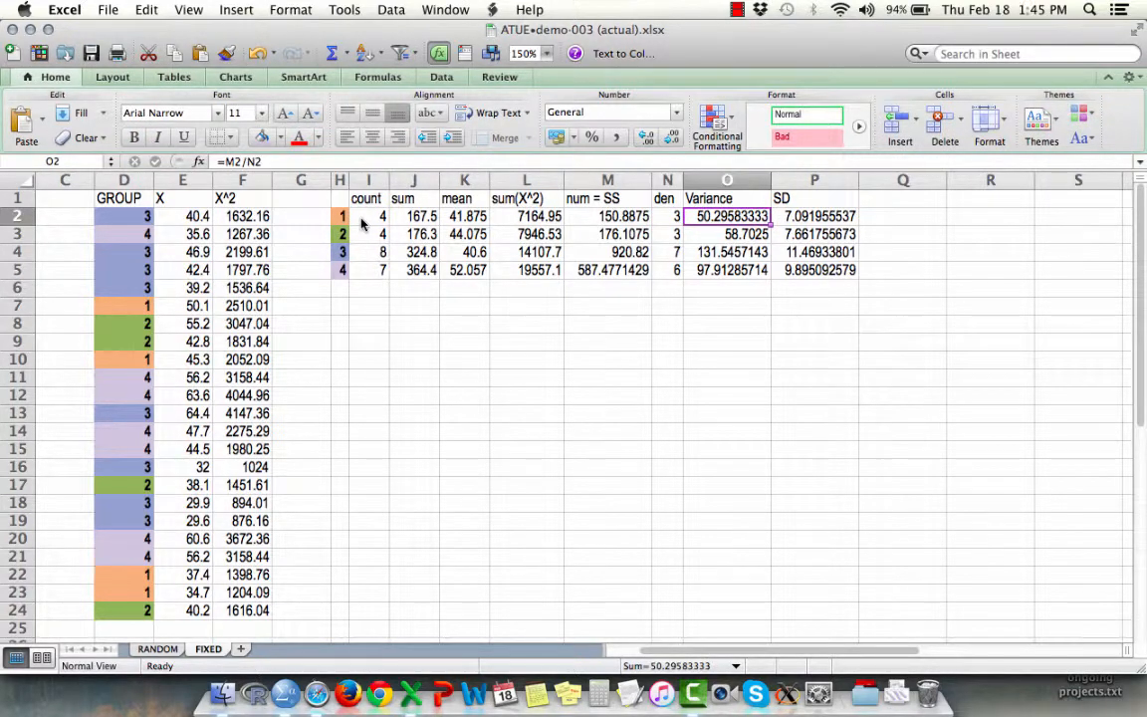
key(F2)
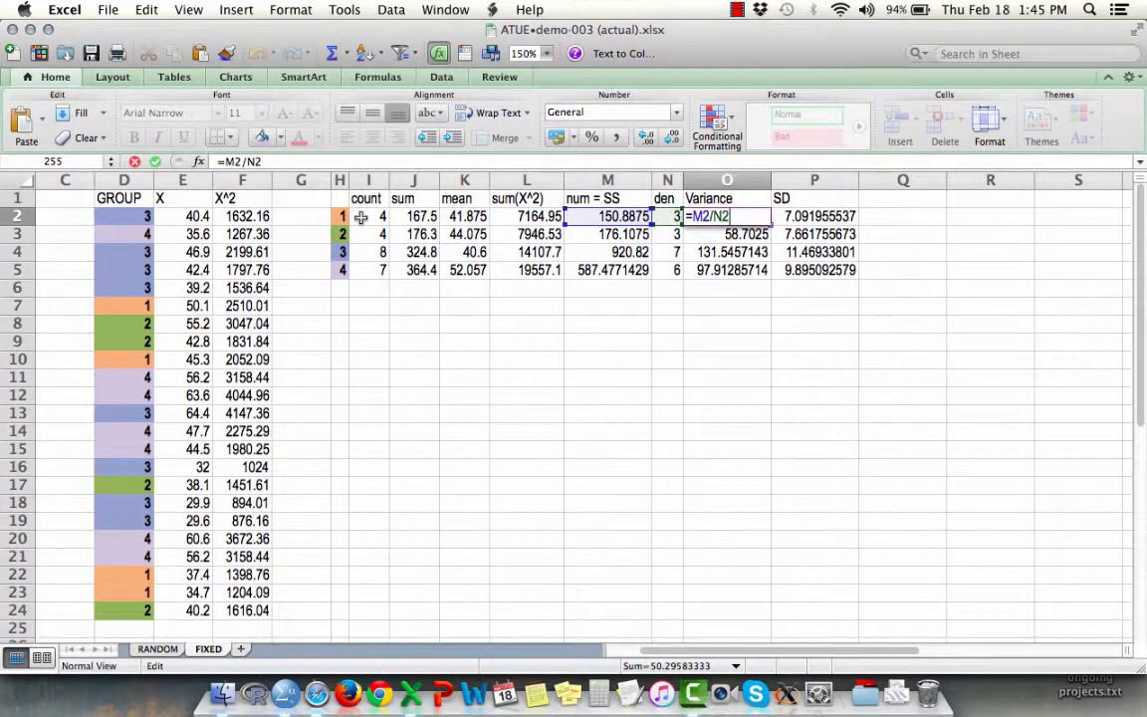
key(Escape)
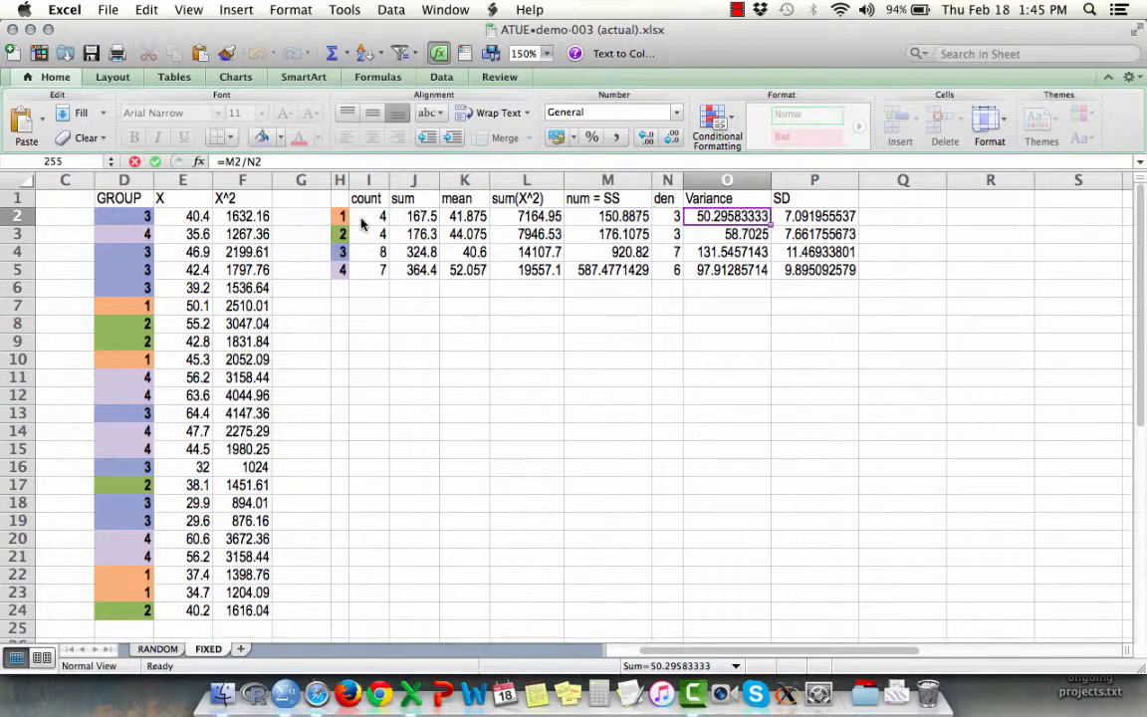
key(Right)
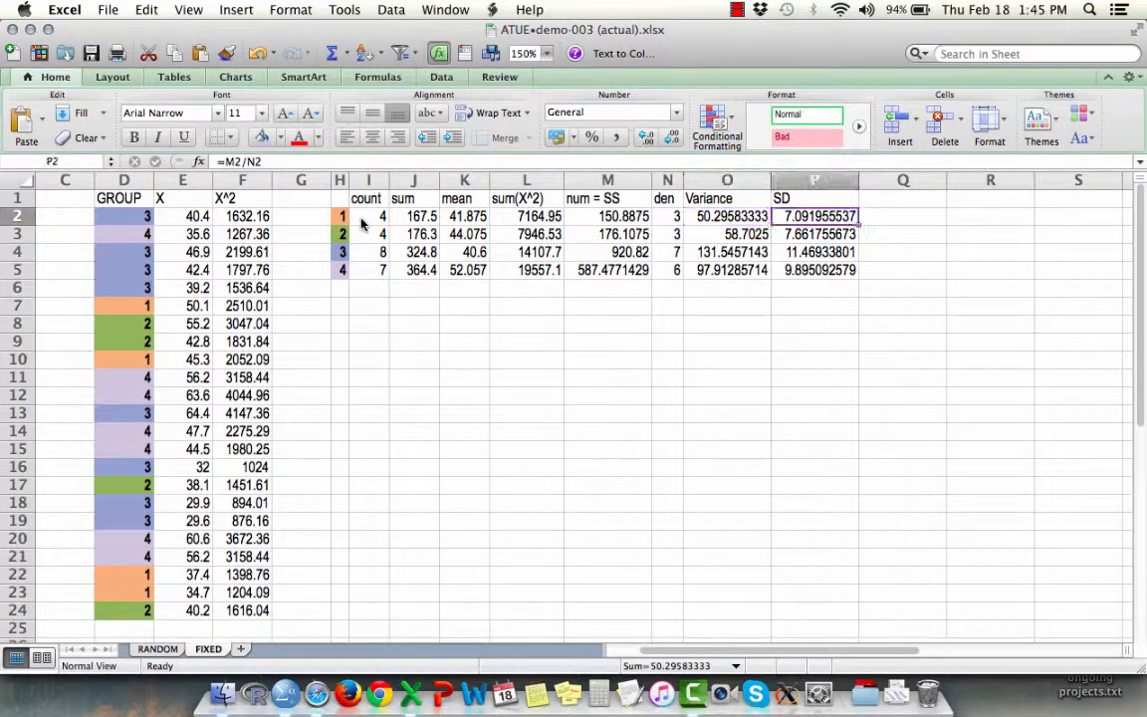
key(F2)
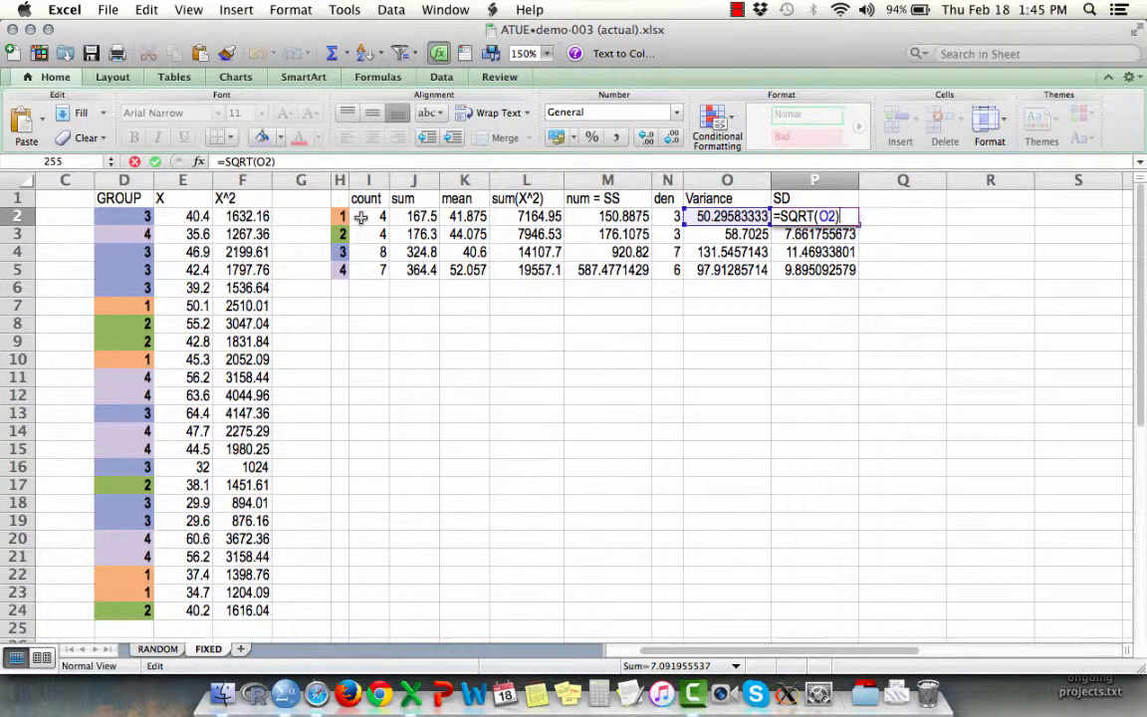
key(Return)
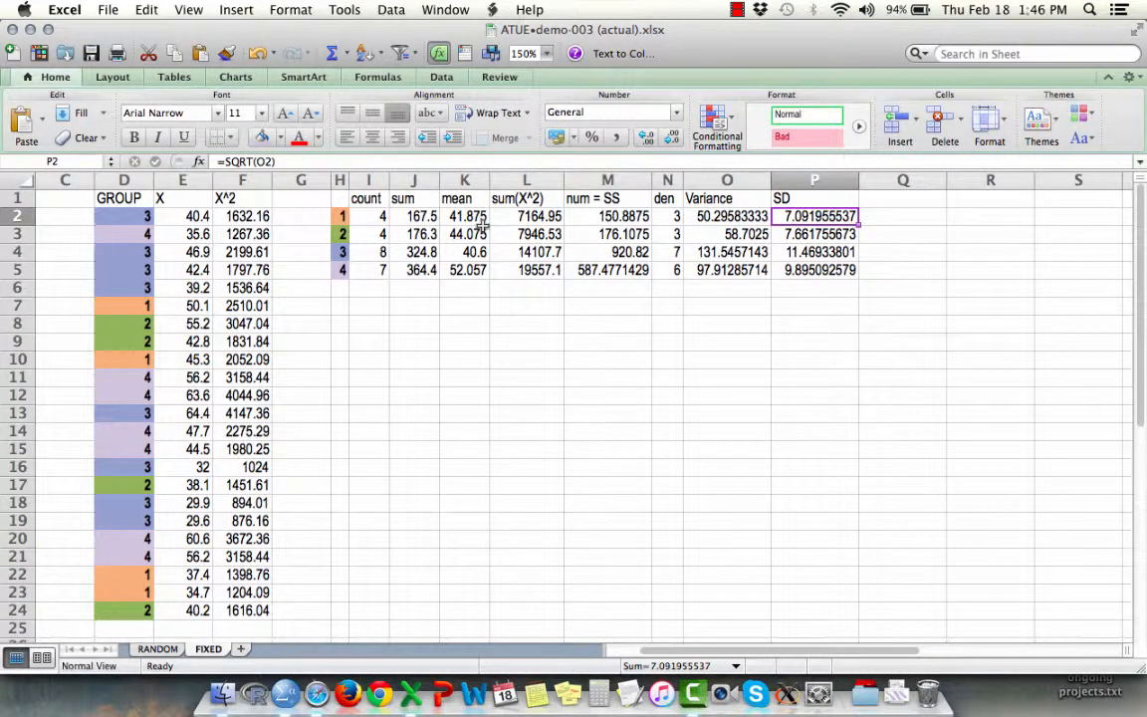
- Select the whole block of summary formulas for groups 1 to 4, I2:P5
key(Left)
key(Left)
key(Left)
key(Left)
key(Left)
key(Left)
key(Left)
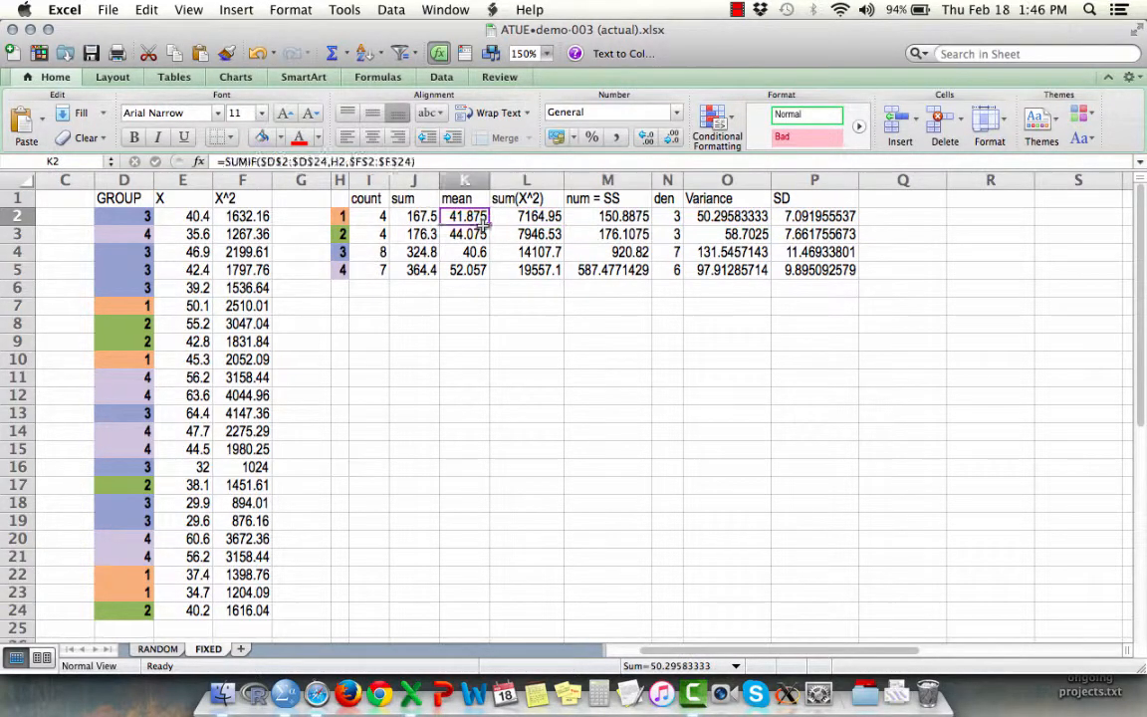
key(shift+Right)
key(shift+Right)
key(shift+Right)
key(shift+Right)
key(shift+Right)
key(shift+Right)
key(shift+Right)
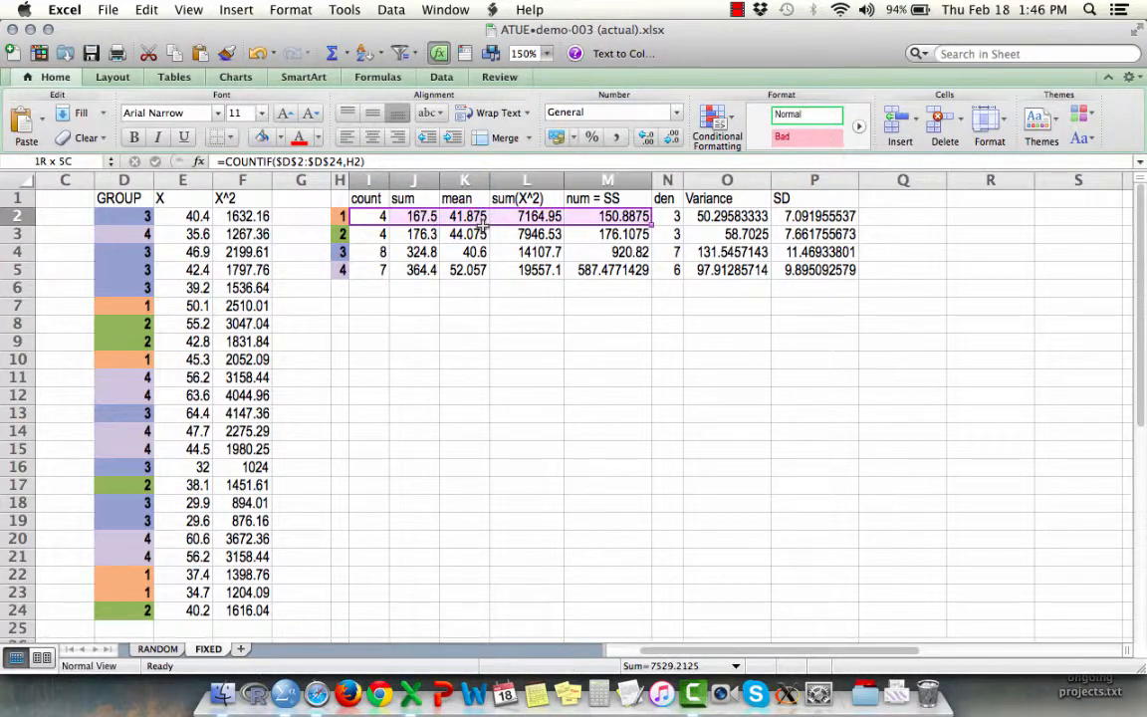
key(shift+Down)
key(shift+Down)
key(shift+Down)
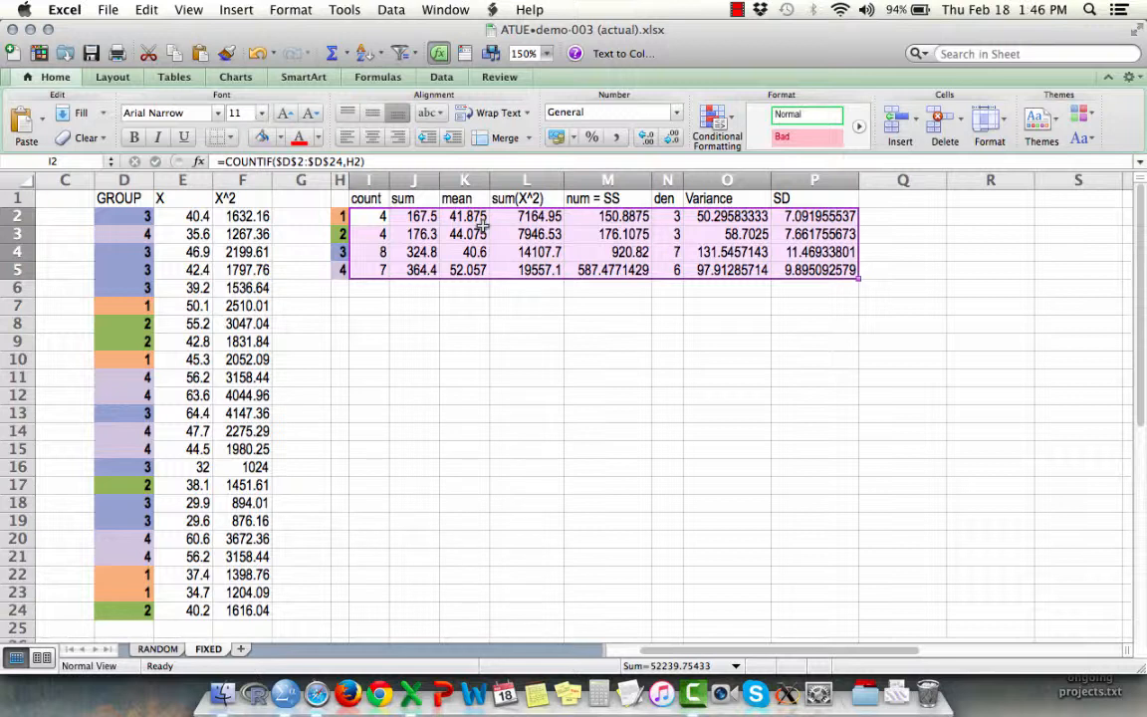
- Copy the summary headers and the group 1 row, H1:P2, and paste them starting at H8
click(787, 216)
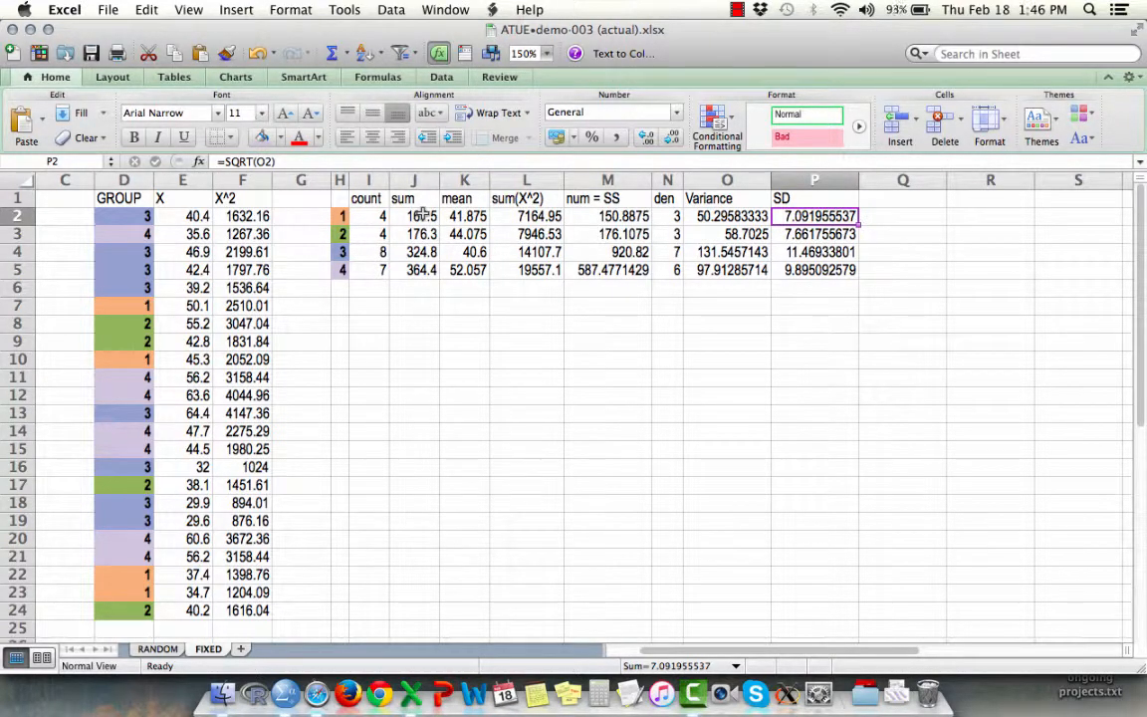
key(Up)
key(Left)
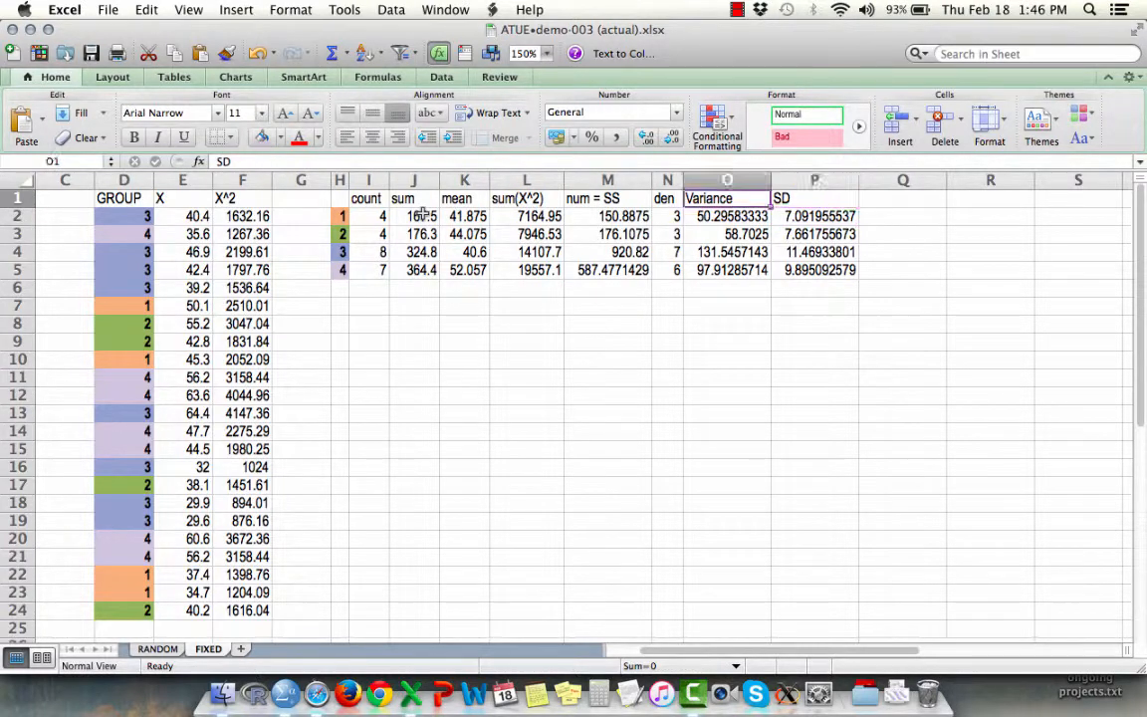
key(Left)
key(Left)
key(Left)
key(Left)
key(Left)
key(Left)
key(Left)
key(shift+Down)
key(shift+Right)
key(shift+Right)
key(shift+Right)
key(shift+Right)
key(shift+Right)
key(shift+Right)
key(shift+Right)
key(shift+Right)
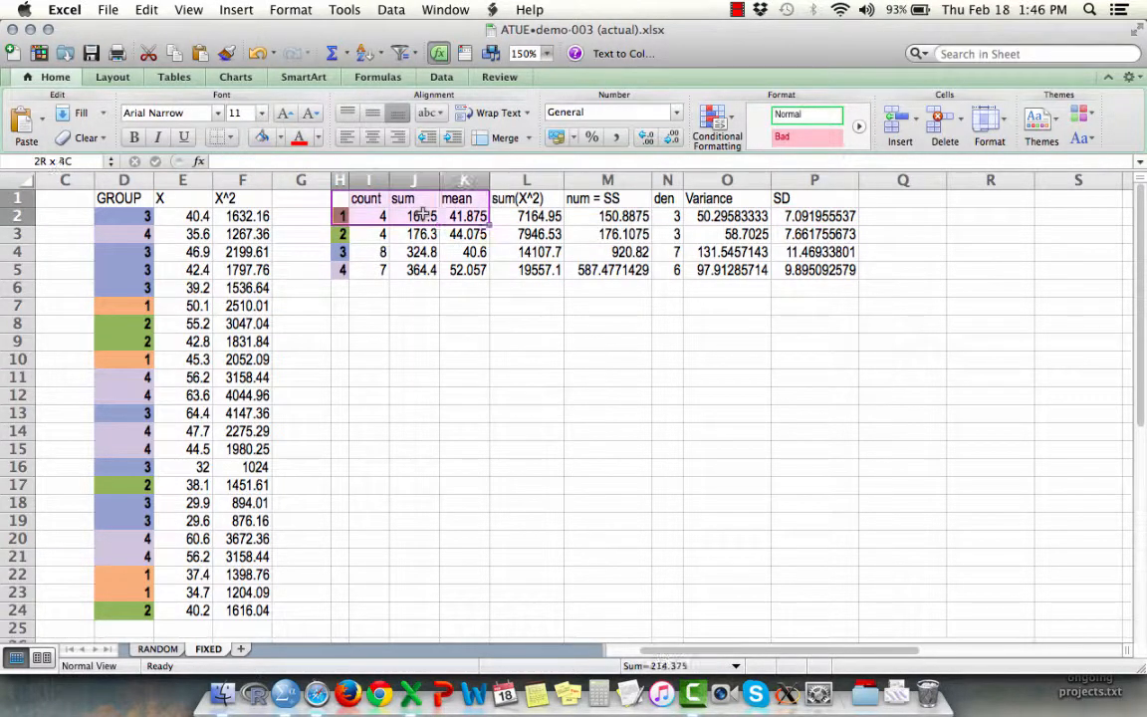
key(super+c)
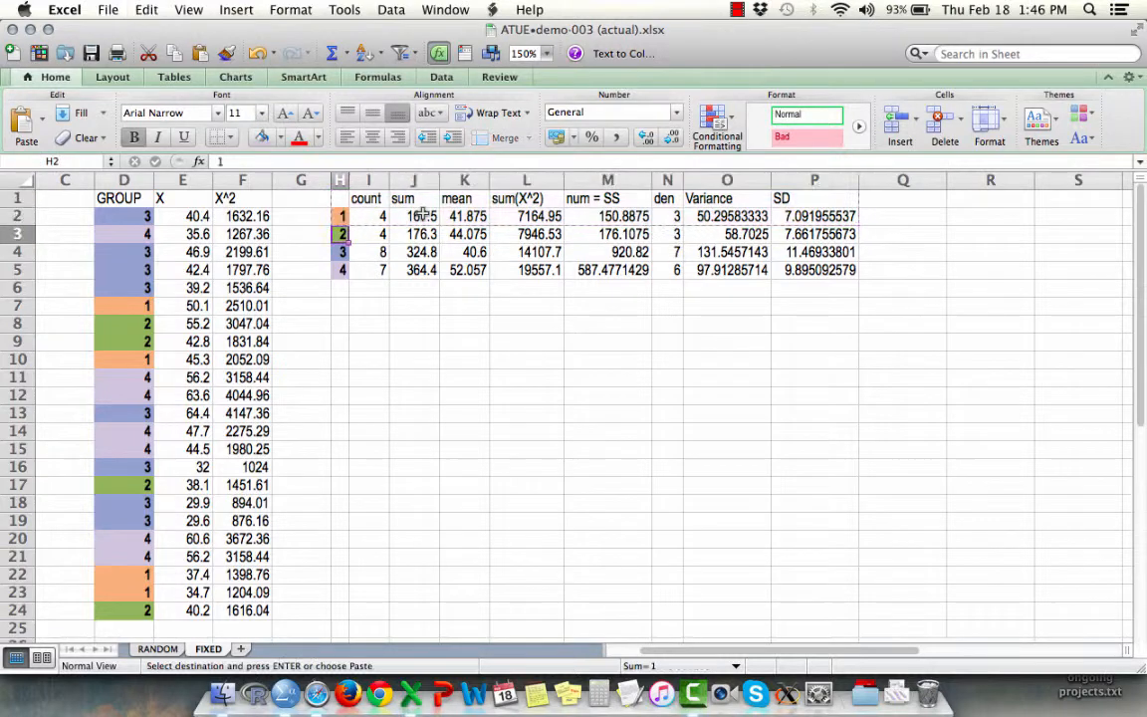
key(Down)
key(Down)
key(Down)
key(Down)
key(Down)
key(Down)
key(Down)
key(super+v)
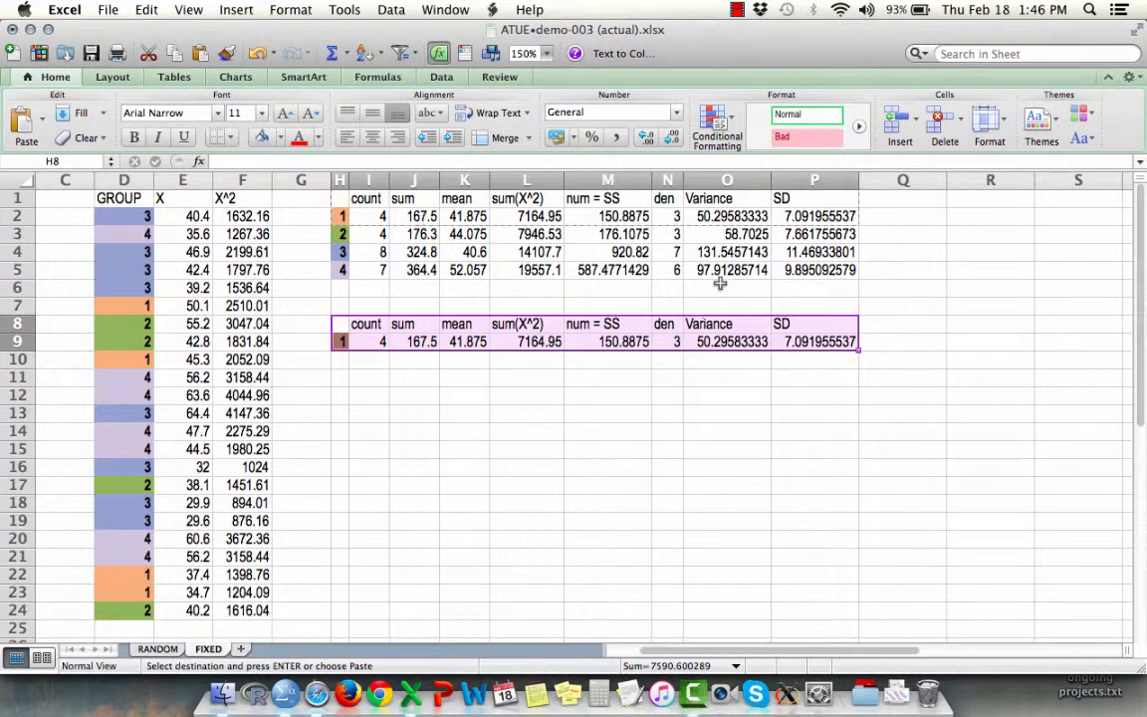
- Replace the variance reference in P9 with the calculation from O9, making the SD formula =SQRT(M9/N9)
click(832, 342)
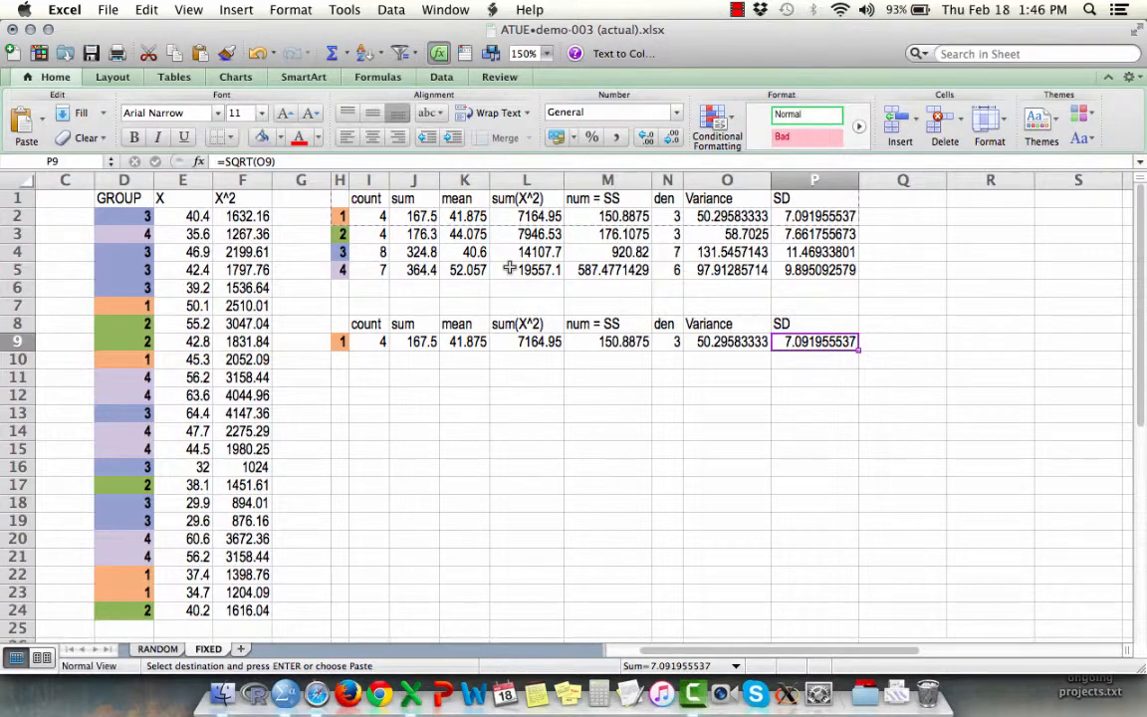
key(ctrl+u)
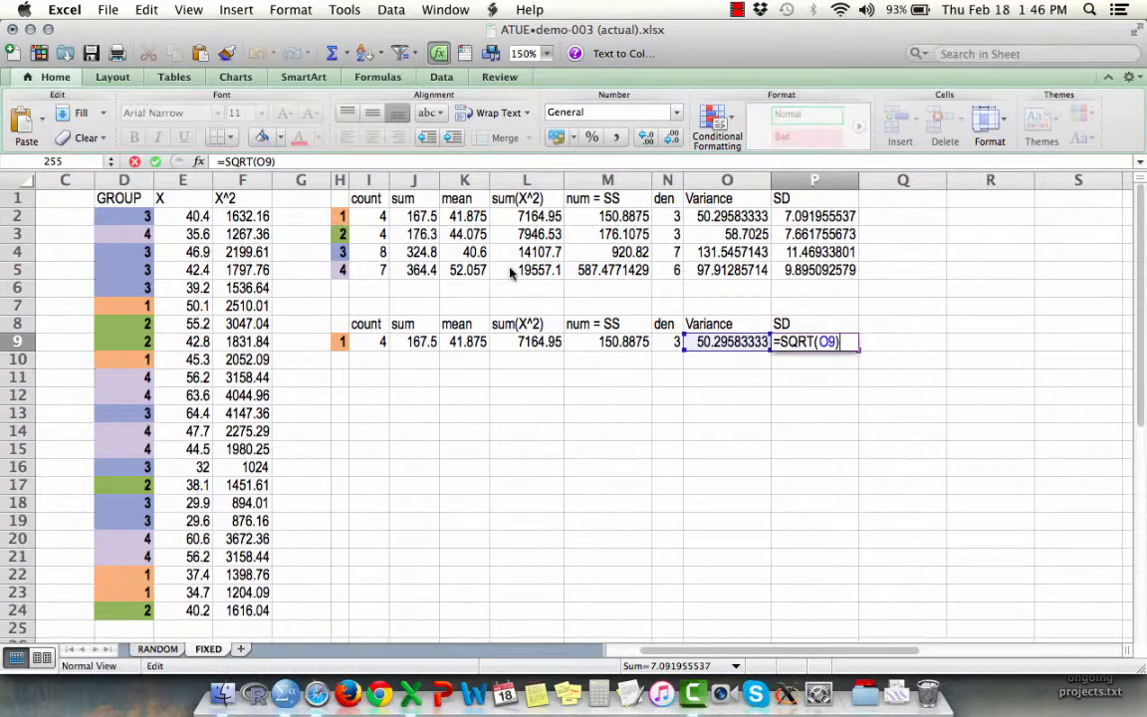
key(Return)
click(735, 343)
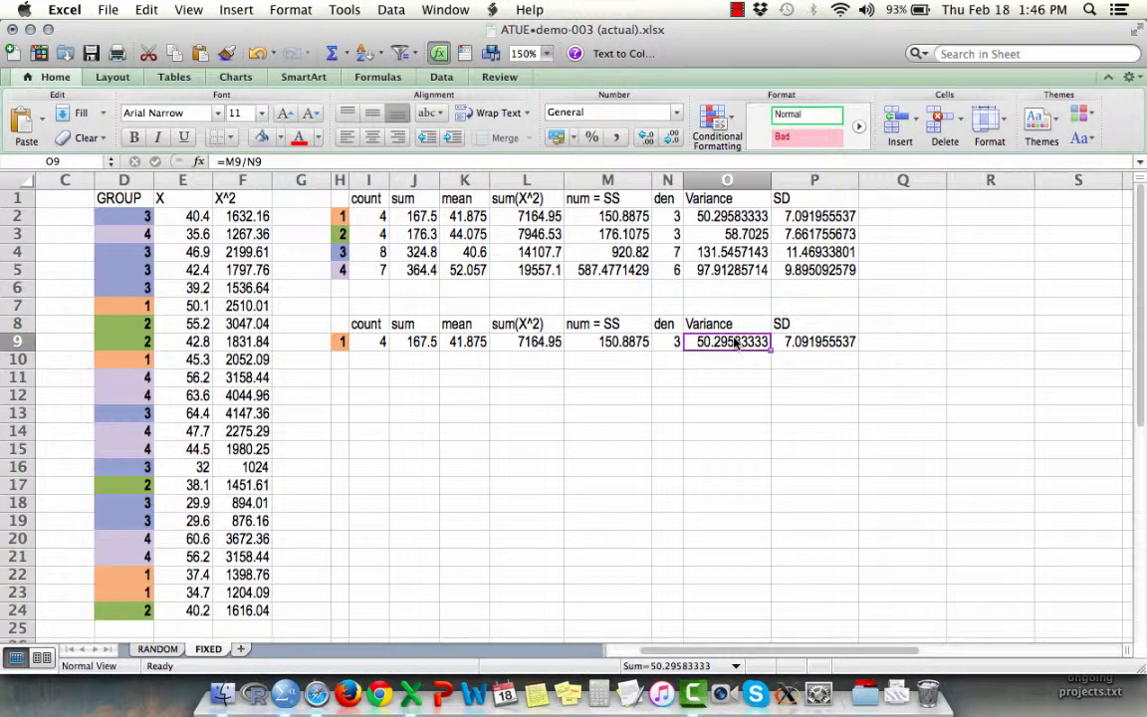
click(226, 161)
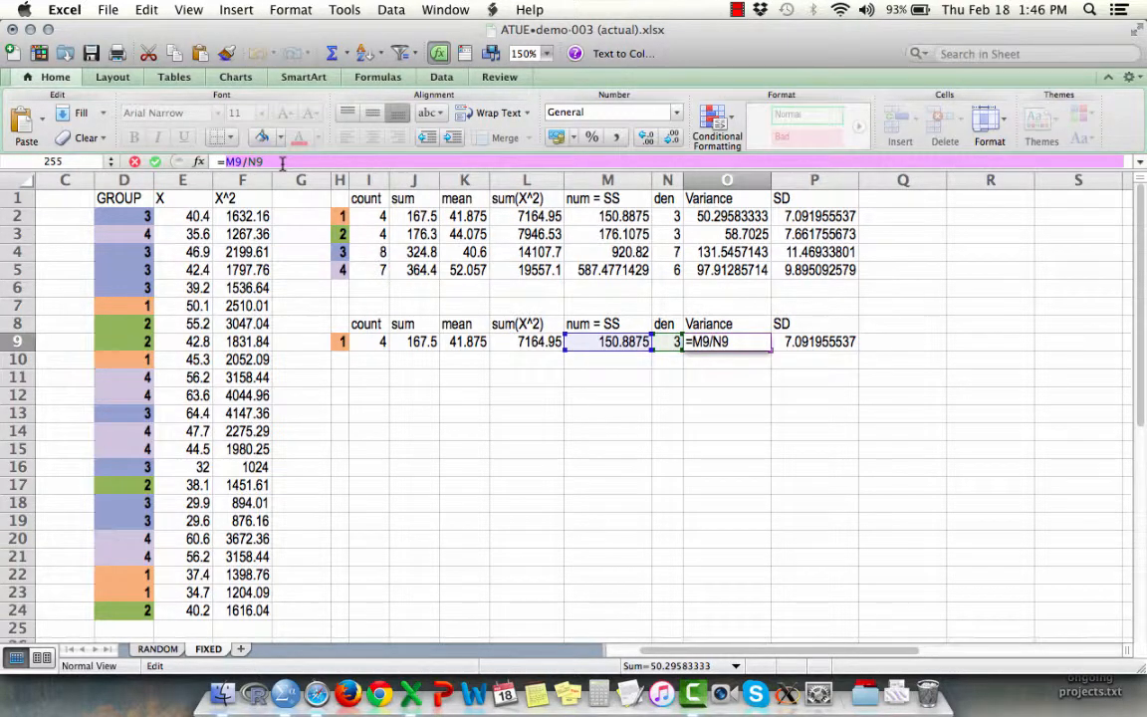
key(Escape)
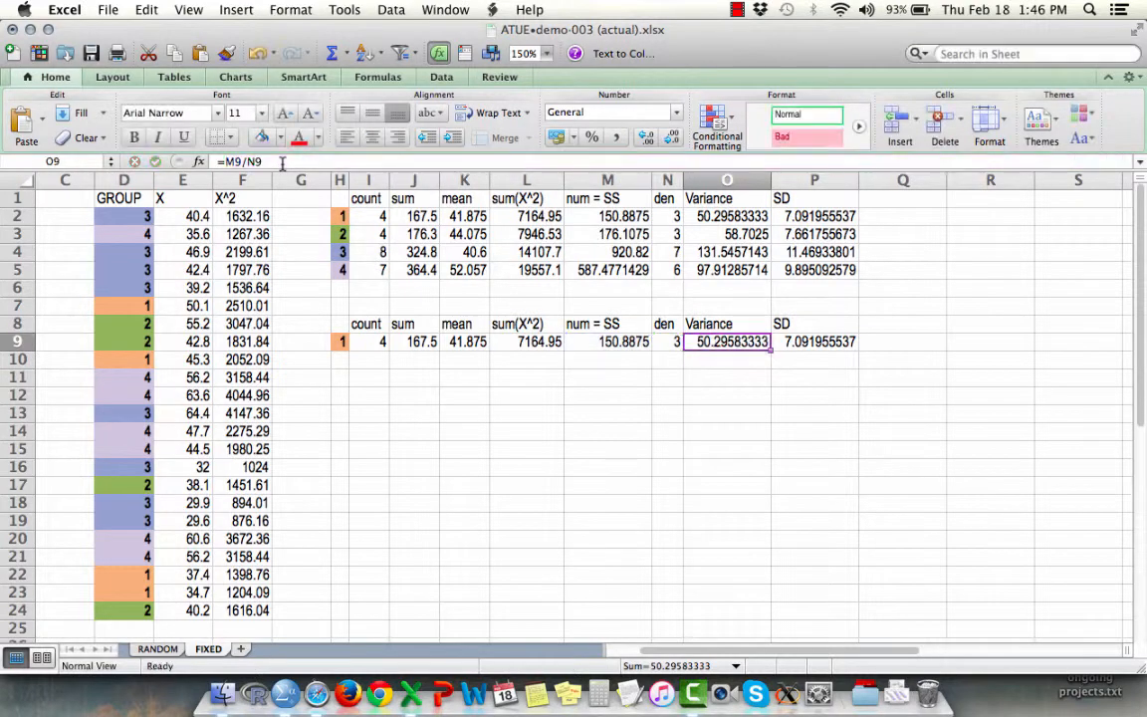
key(Right)
key(ctrl+u)
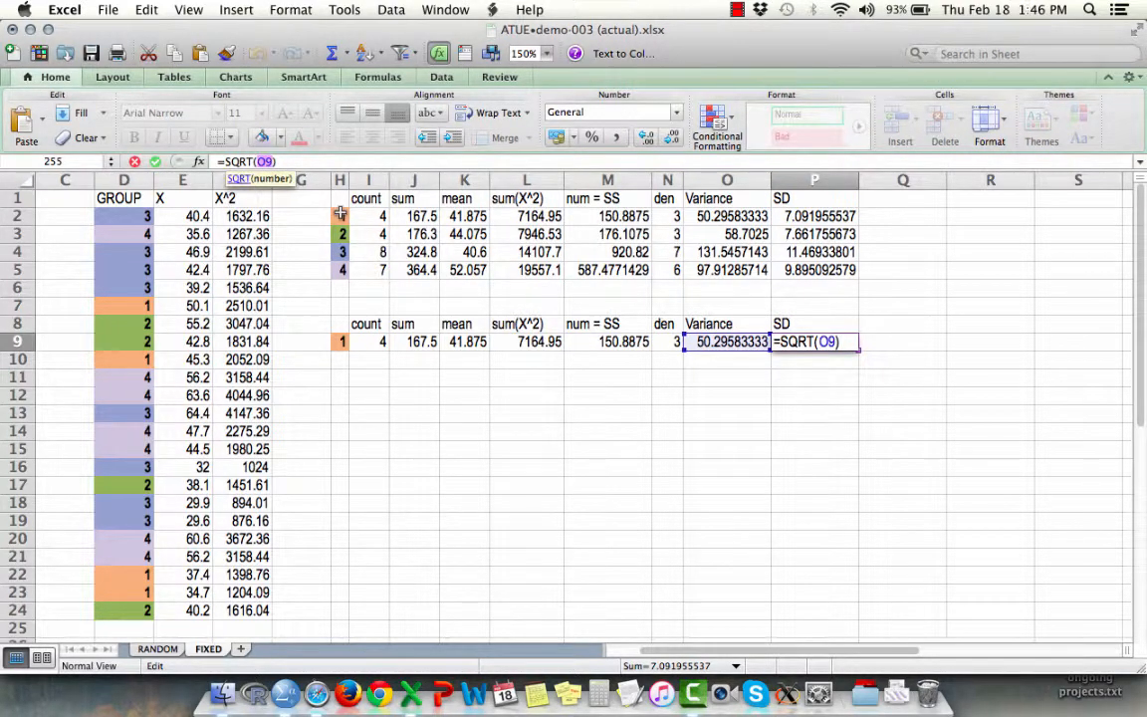
key(BackSpace)
key(BackSpace)
key(BackSpace)
text(M9/N9))
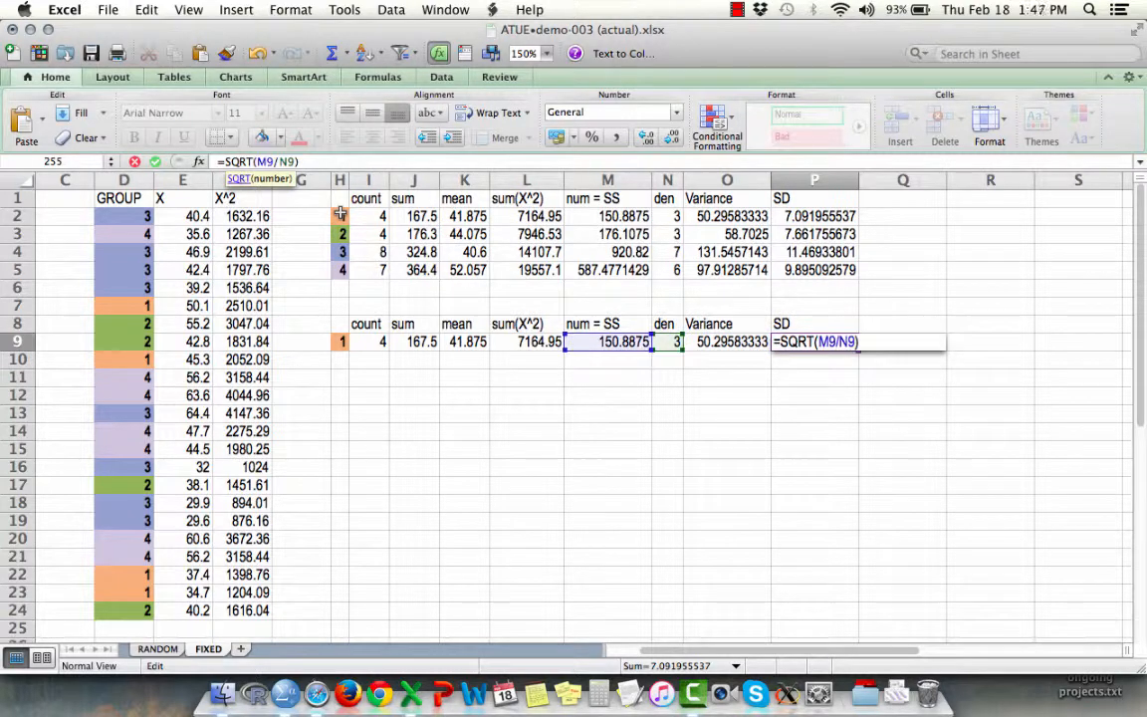
key(Return)
- Move the SD header and formula from P8:P9 over the Variance cells O8:O9, and check the references in O9
key(Up)
key(Up)
key(shift+Down)
key(super+x)
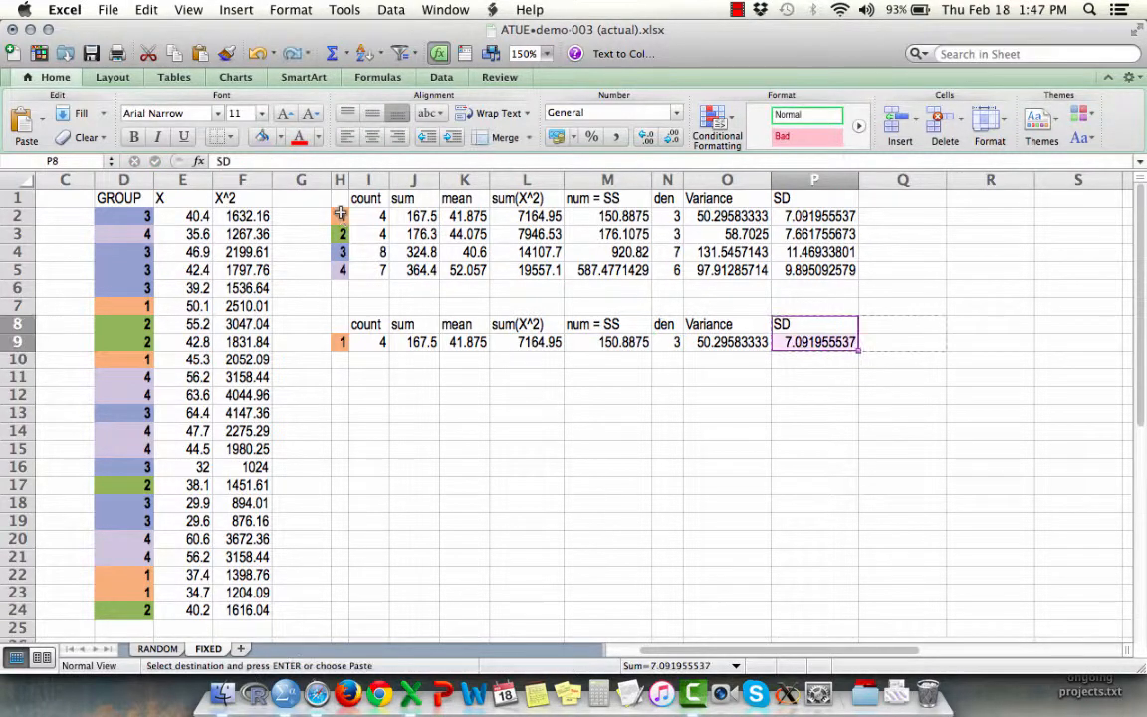
key(Left)
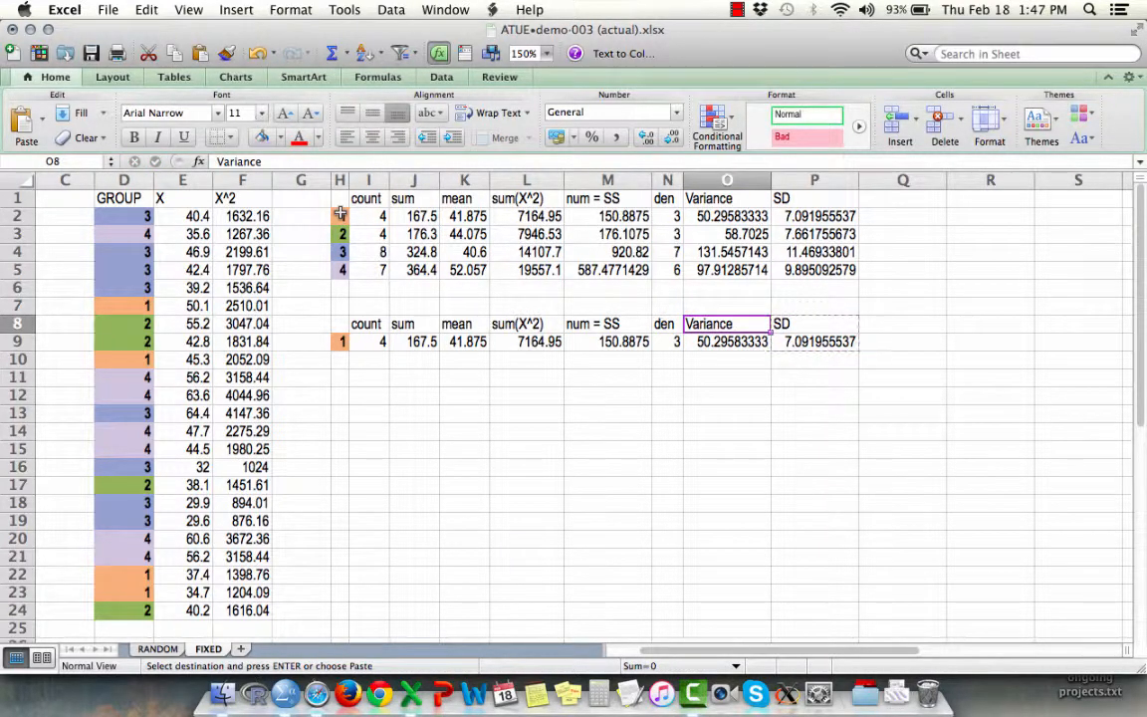
key(Return)
key(Down)
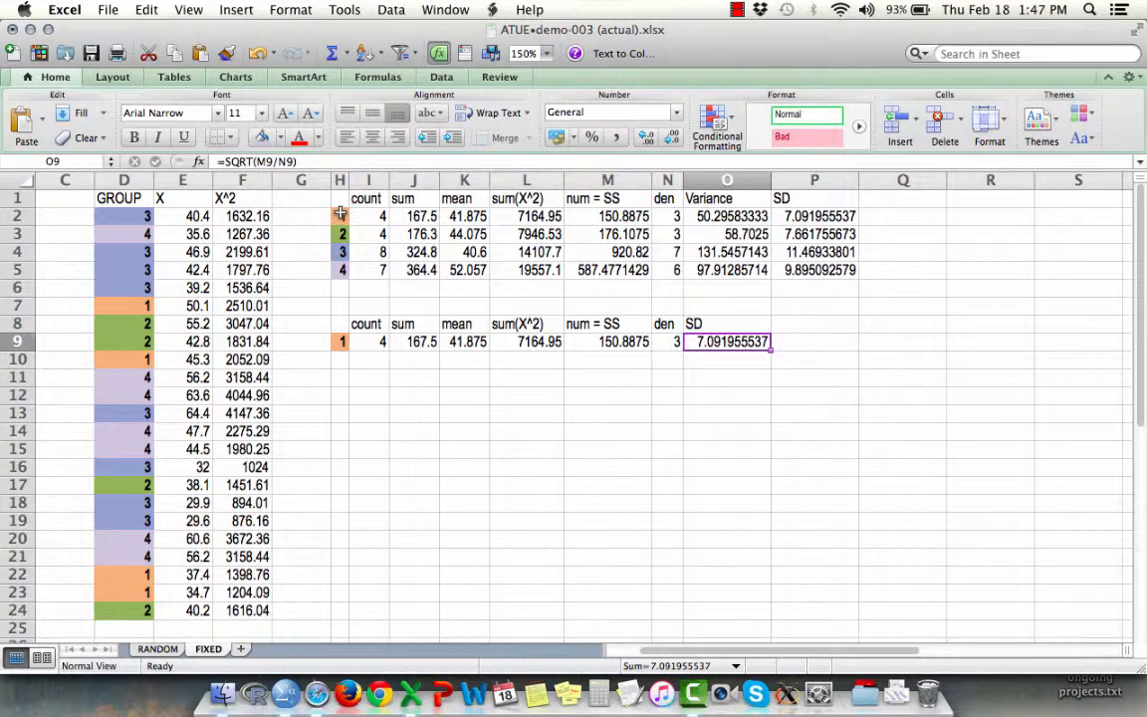
key(F2)
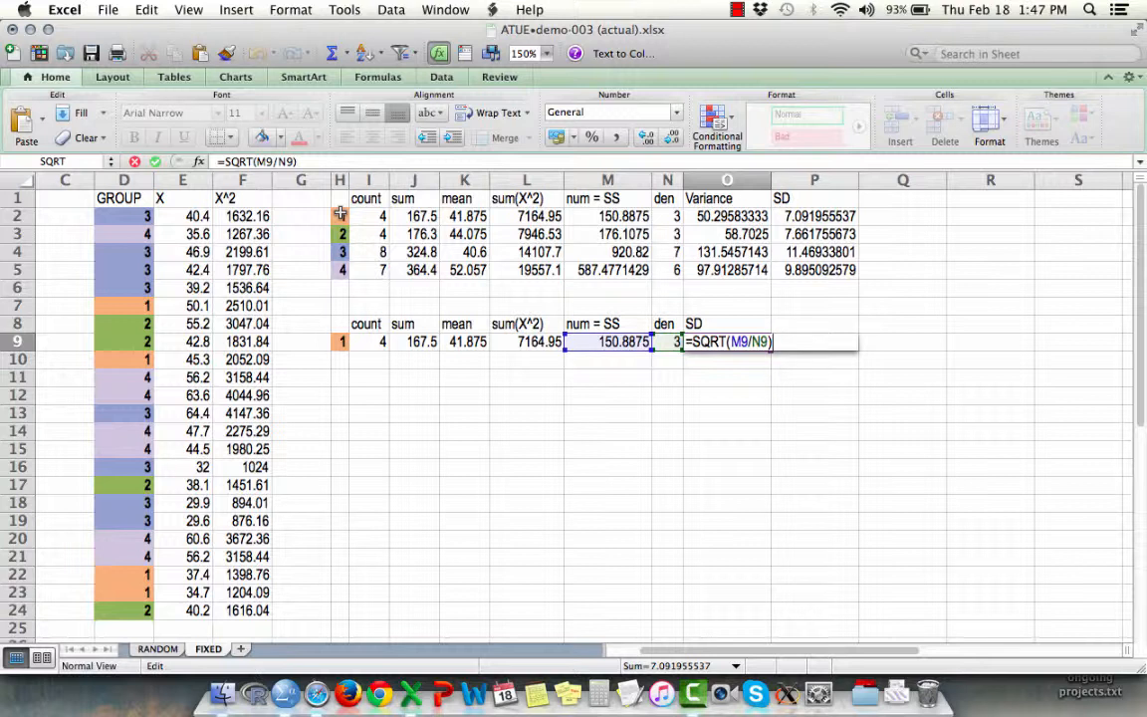
key(Return)
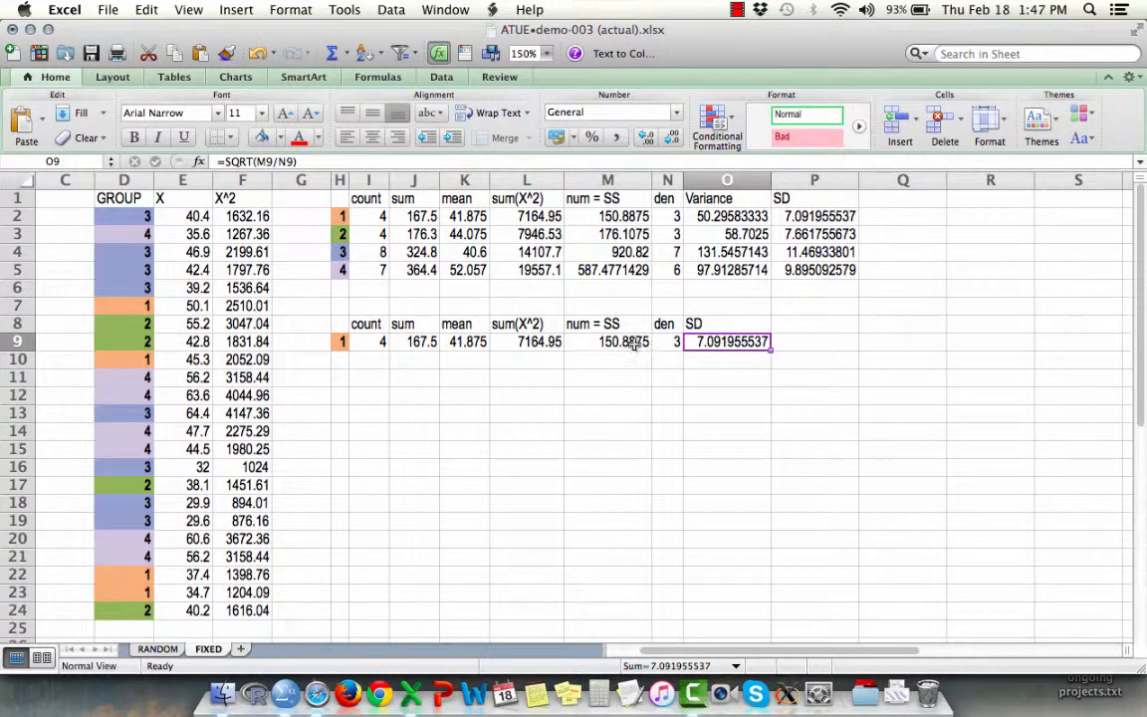
- Replace the M9 reference in O9 with the calculation from M9, making the SD formula =SQRT((L9-J9^2/I9)/N9)
click(635, 344)
click(221, 162)
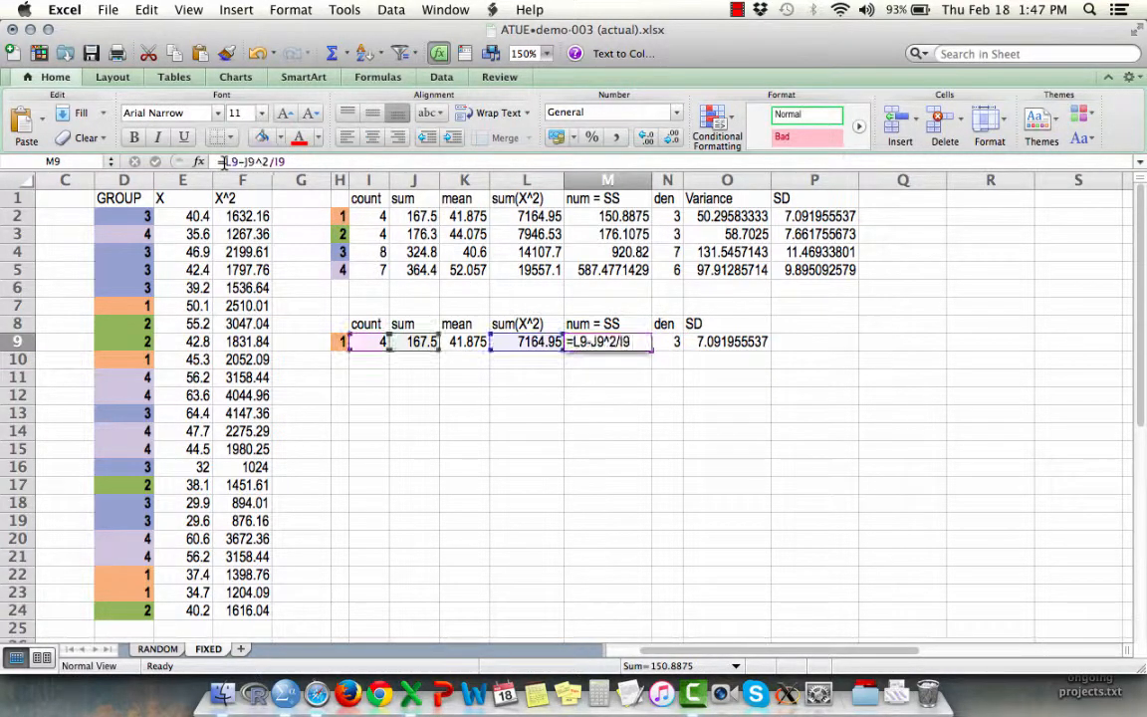
key(Escape)
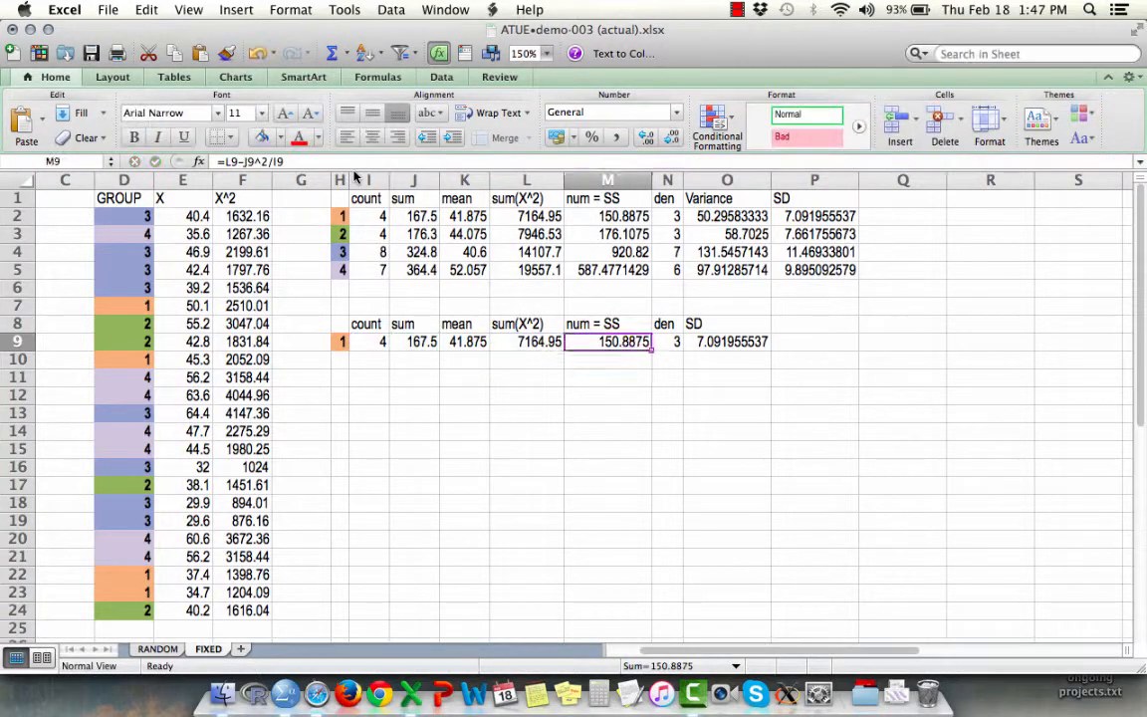
key(Right)
key(Right)
key(ctrl+u)
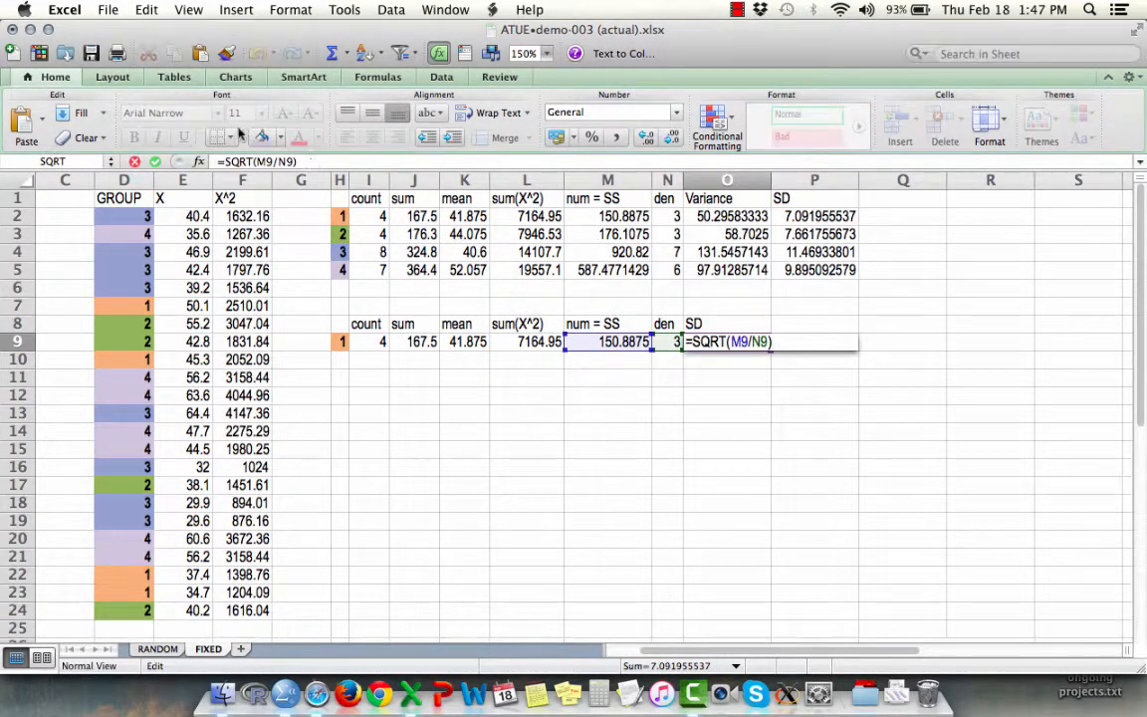
double_click(264, 161)
text((L9-J9^2/I9))
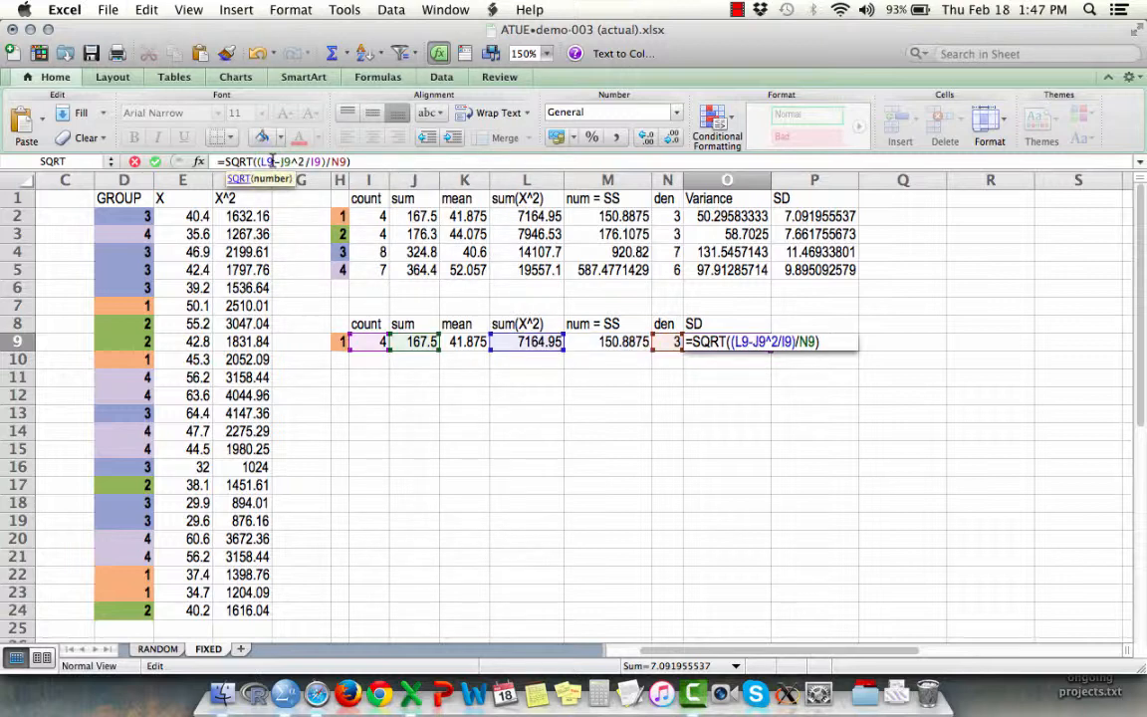
key(Return)
key(Up)
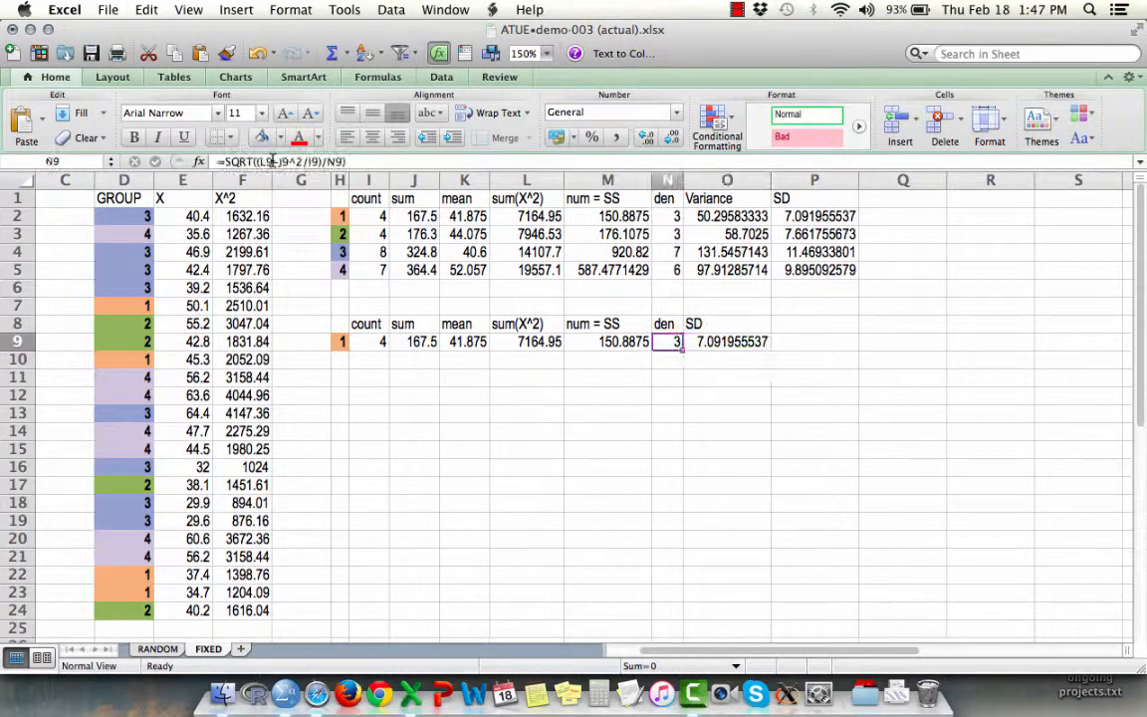
- Replace the N9 reference in O9 with the denominator calculation, making the SD formula =SQRT((L9-J9^2/I9)/(I9-1))
key(Left)
click(224, 161)
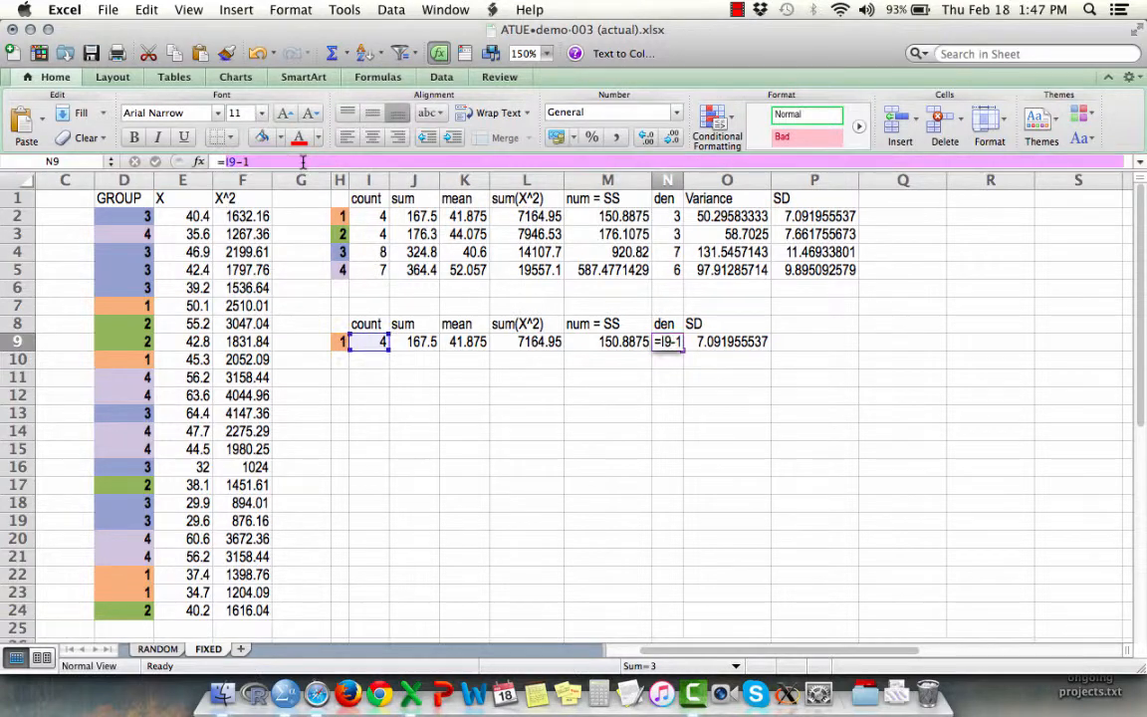
key(Tab)
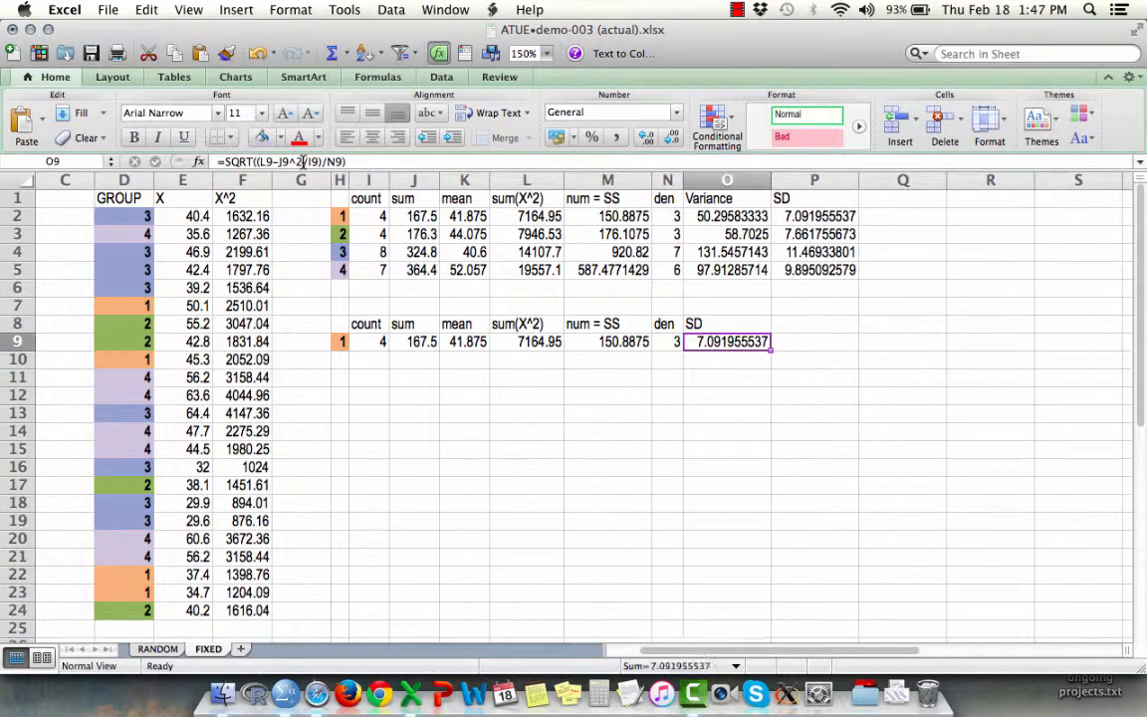
click(303, 161)
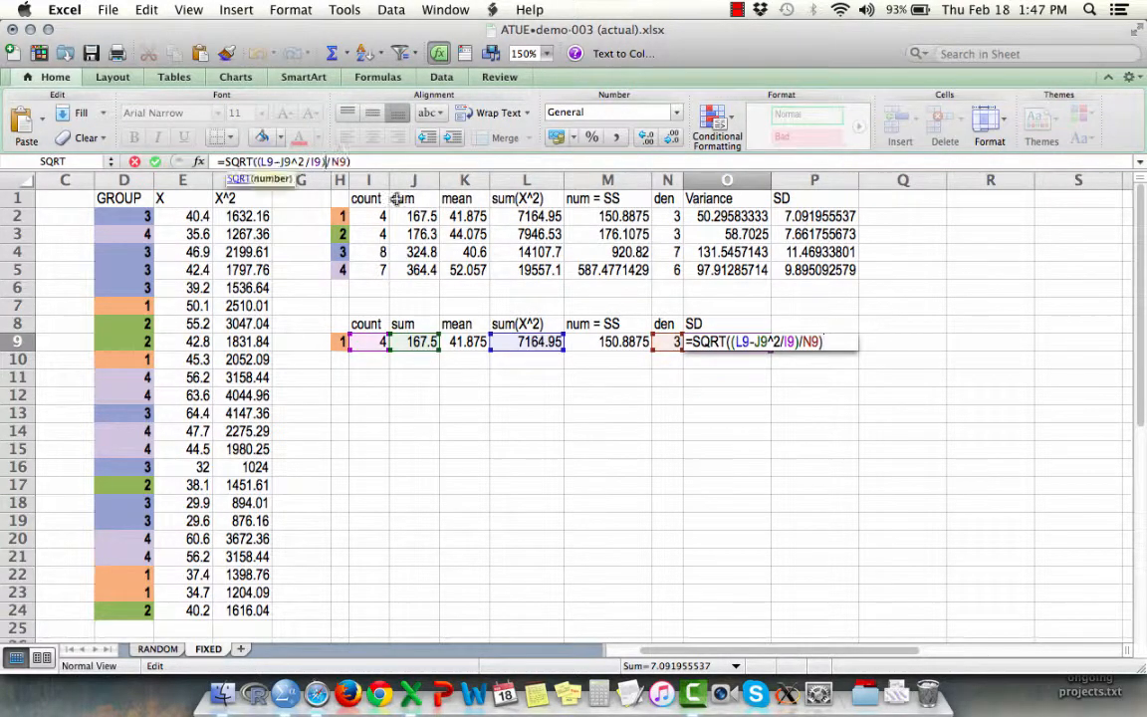
key(BackSpace)
key(BackSpace)
text((I9-1))
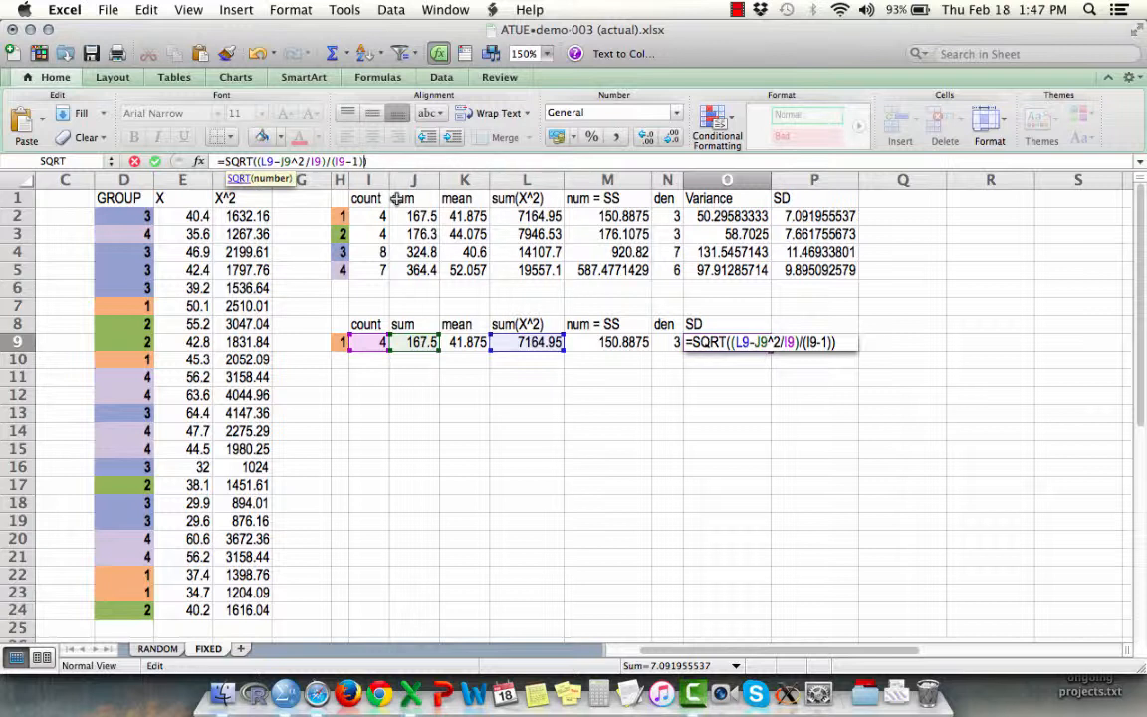
key(Return)
- Clear the numerator and denominator headers and values in M8:N9
key(Up)
key(Up)
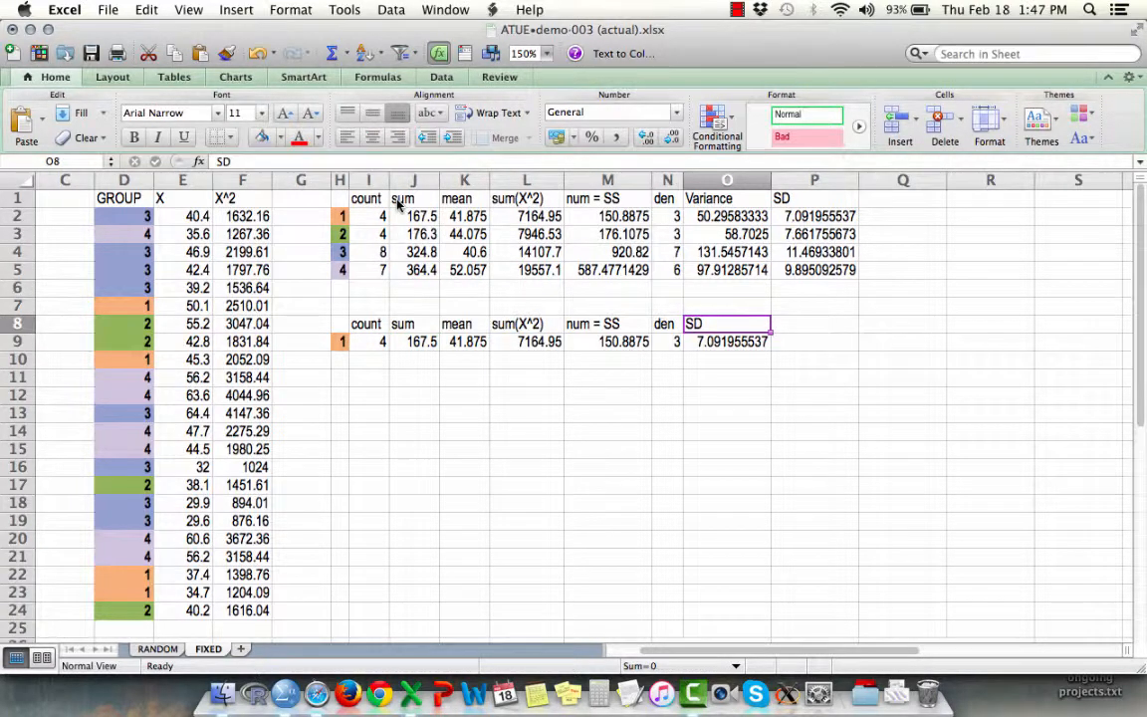
key(Left)
key(Left)
key(shift+Right)
key(shift+Down)
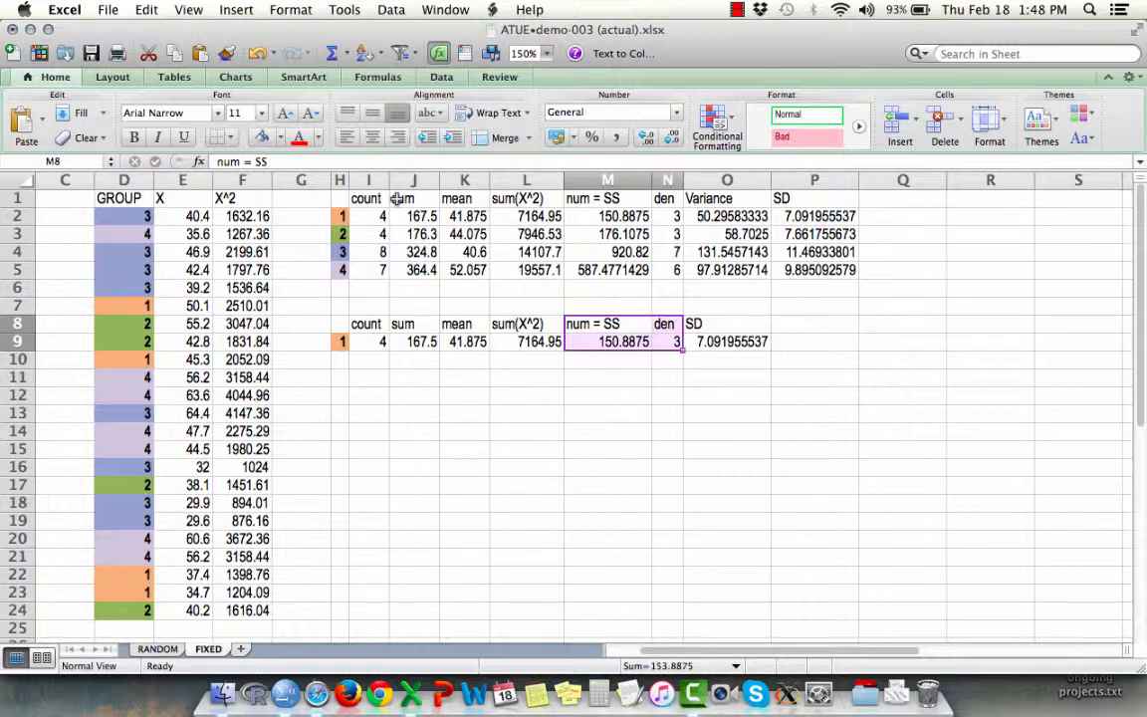
key(Delete)
- Move the SD header and formula from O8:O9 to M8:M9, and check the references in M9
key(Right)
key(Right)
key(shift+Down)
key(super+x)
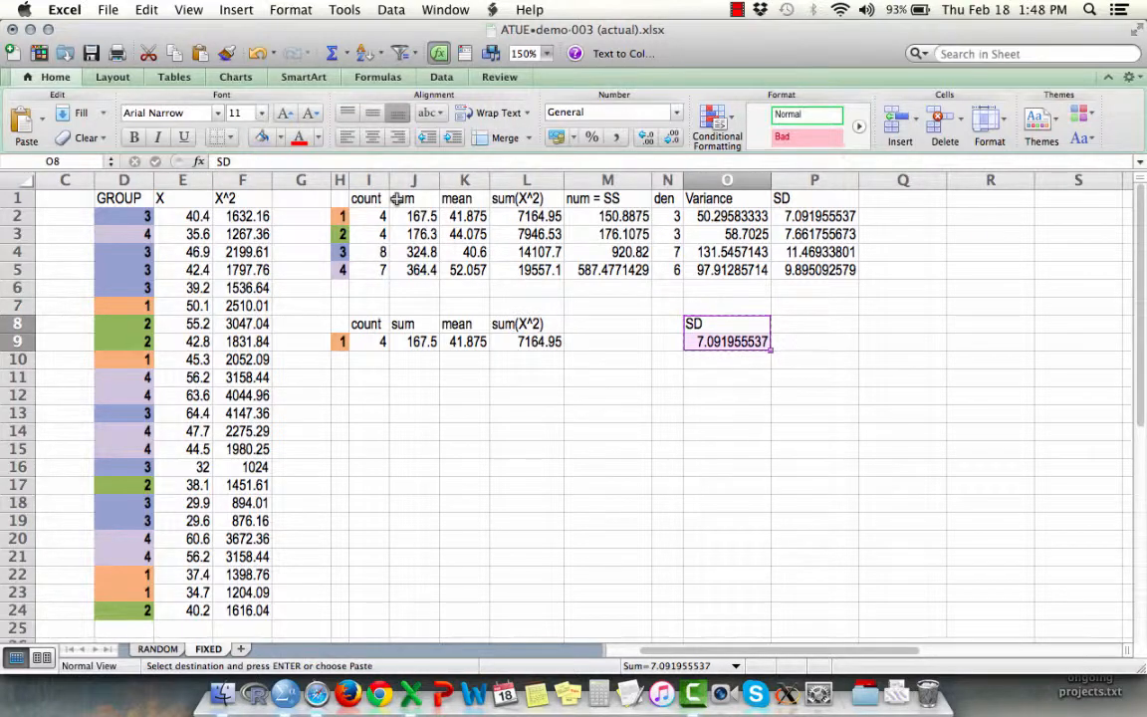
key(Left)
key(Left)
key(super+v)
key(Down)
key(ctrl+u)
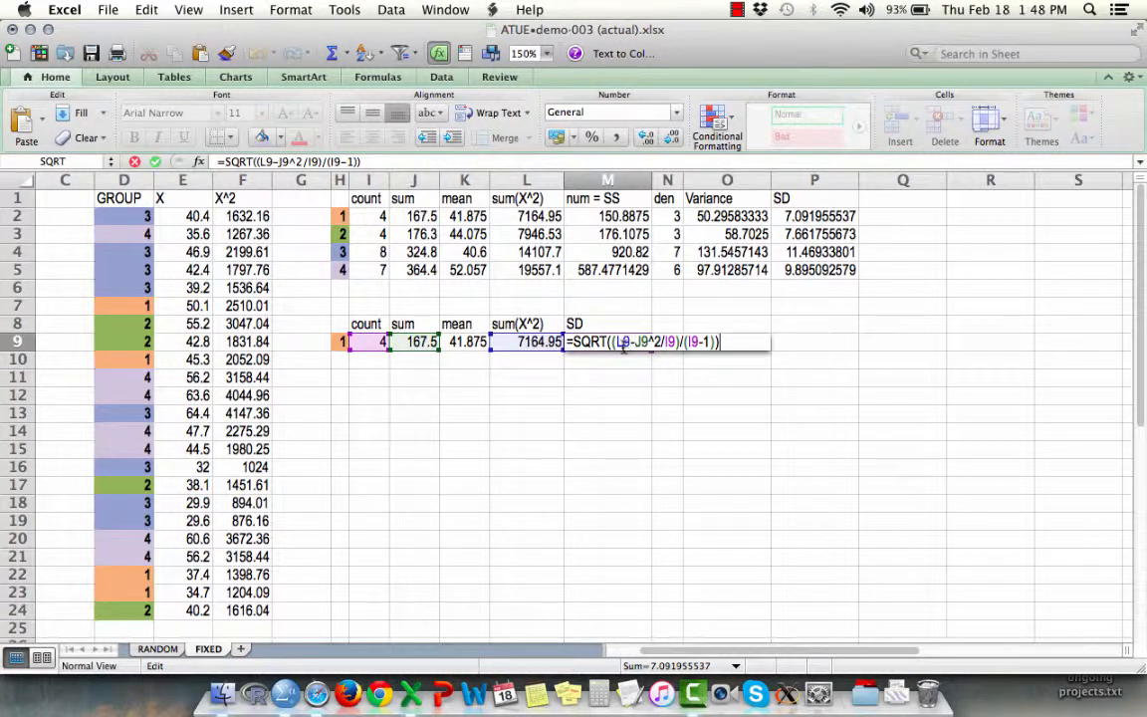
key(Return)
- Replace the L9 reference in M9 with L9's SUMIF, making the formula =SQRT((SUMIF($D$2:$D$24,H9,$F$2:$F$24)-J9^2/I9)/(I9-1))
key(Left)
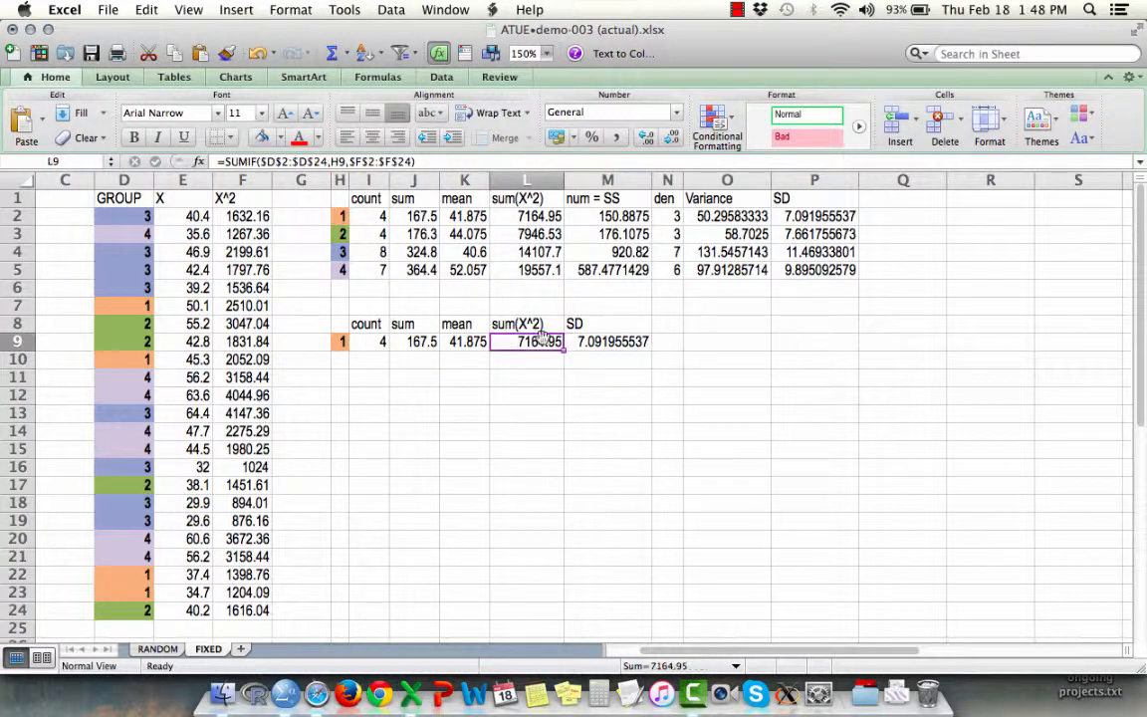
drag(226, 162, 429, 172)
key(Escape)
key(Right)
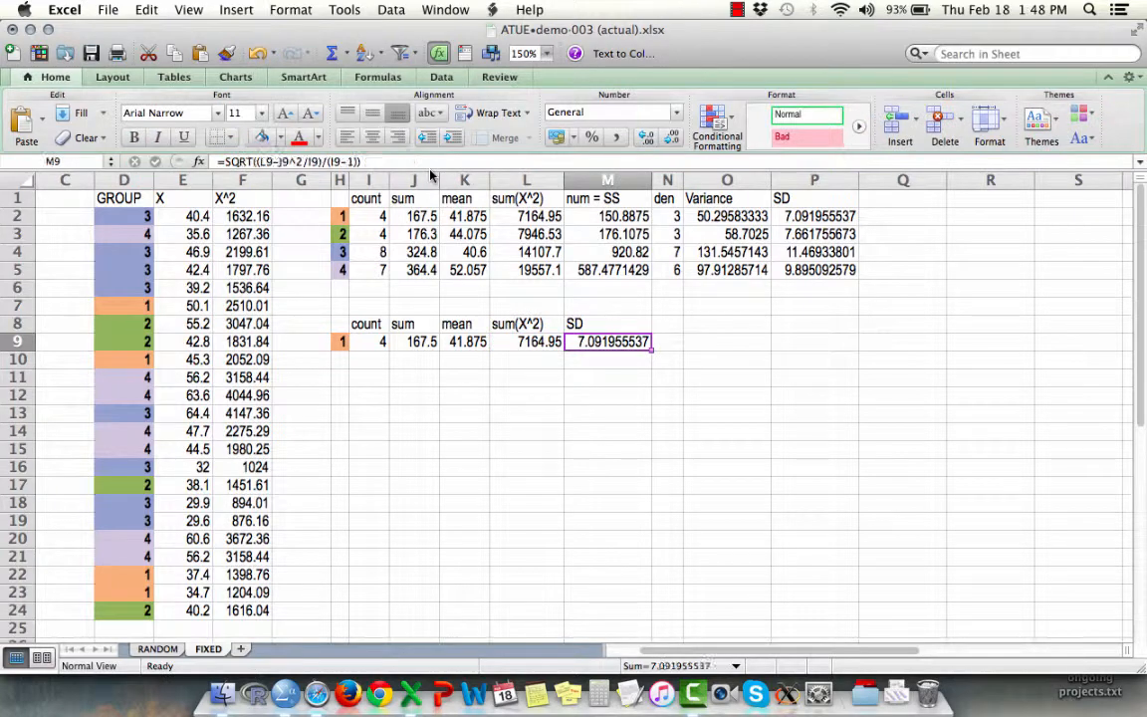
key(ctrl+u)
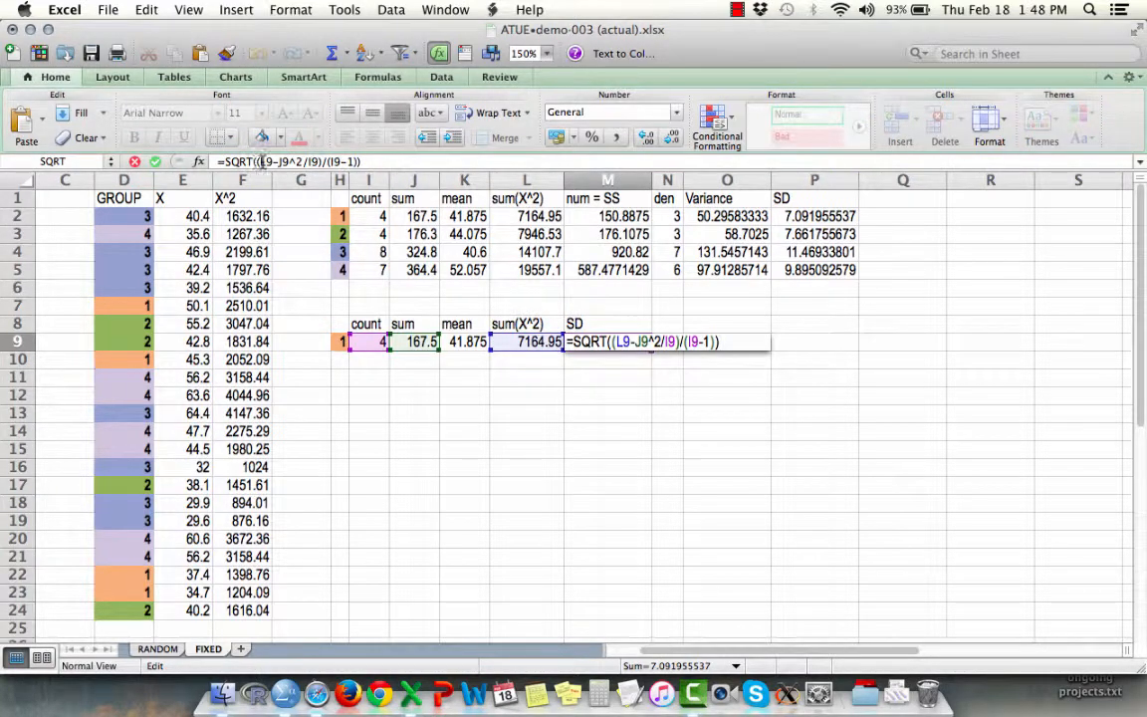
double_click(261, 162)
key(ctrl+v)
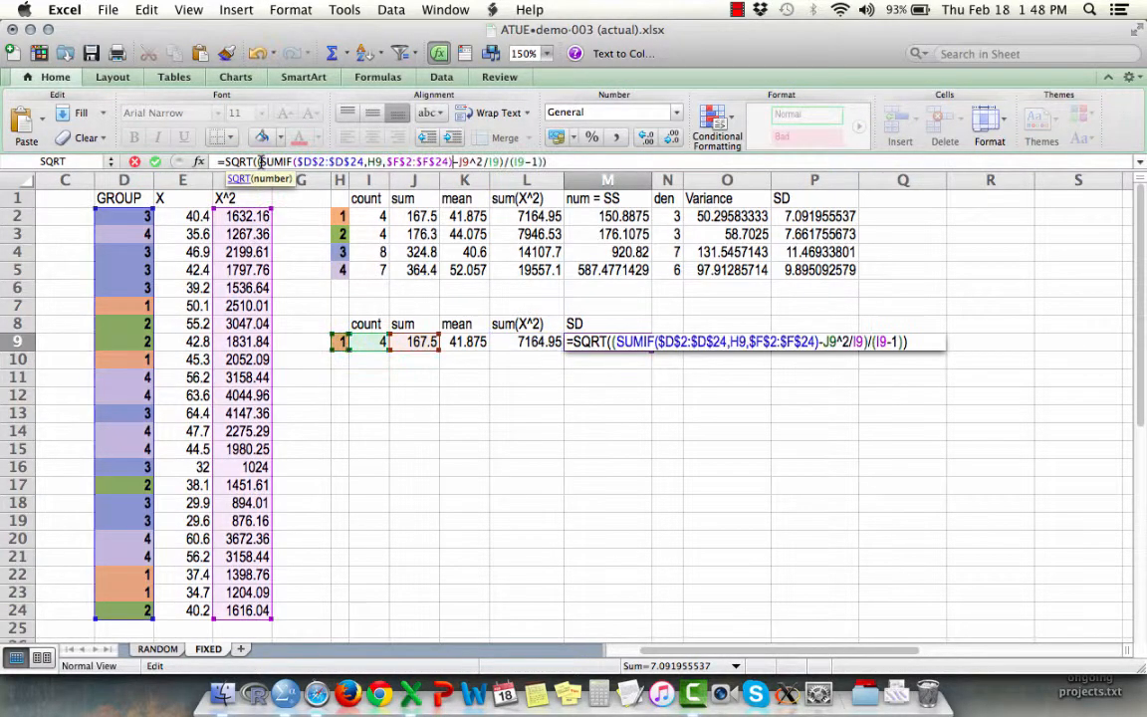
key(Return)
key(Up)
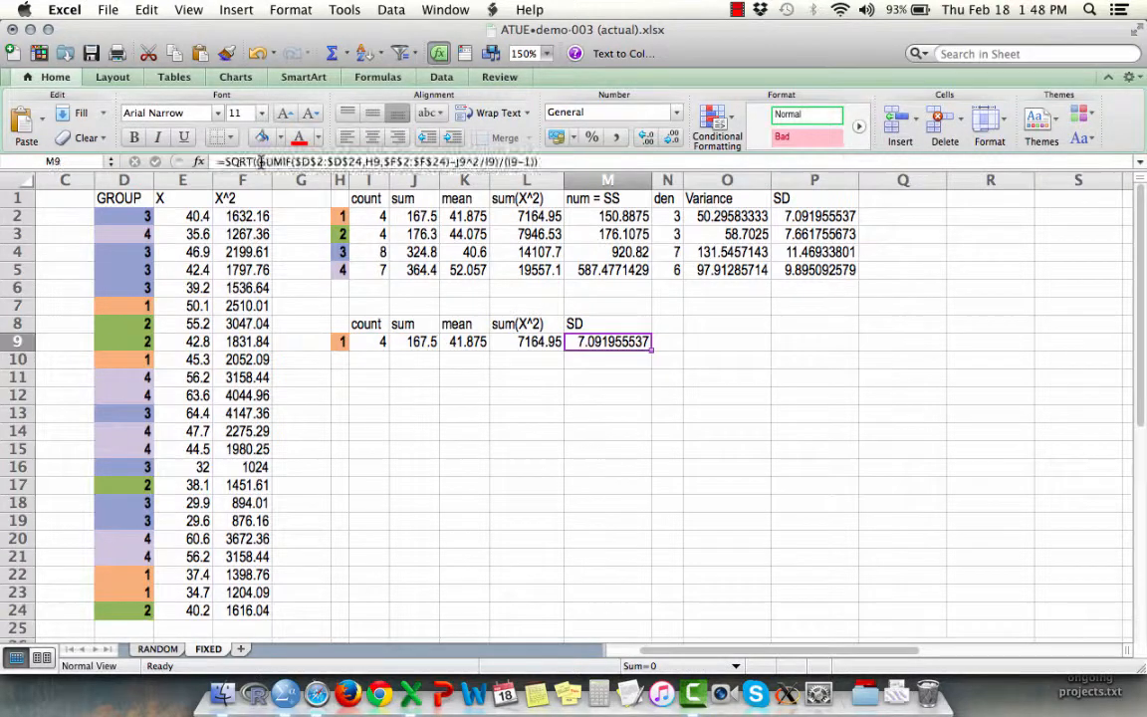
- Move the SD header and formula from M8:M9 over the sum(X^2) cells L8:L9, and check the references in L9
key(shift+Up)
key(ctrl+c)
key(Left)
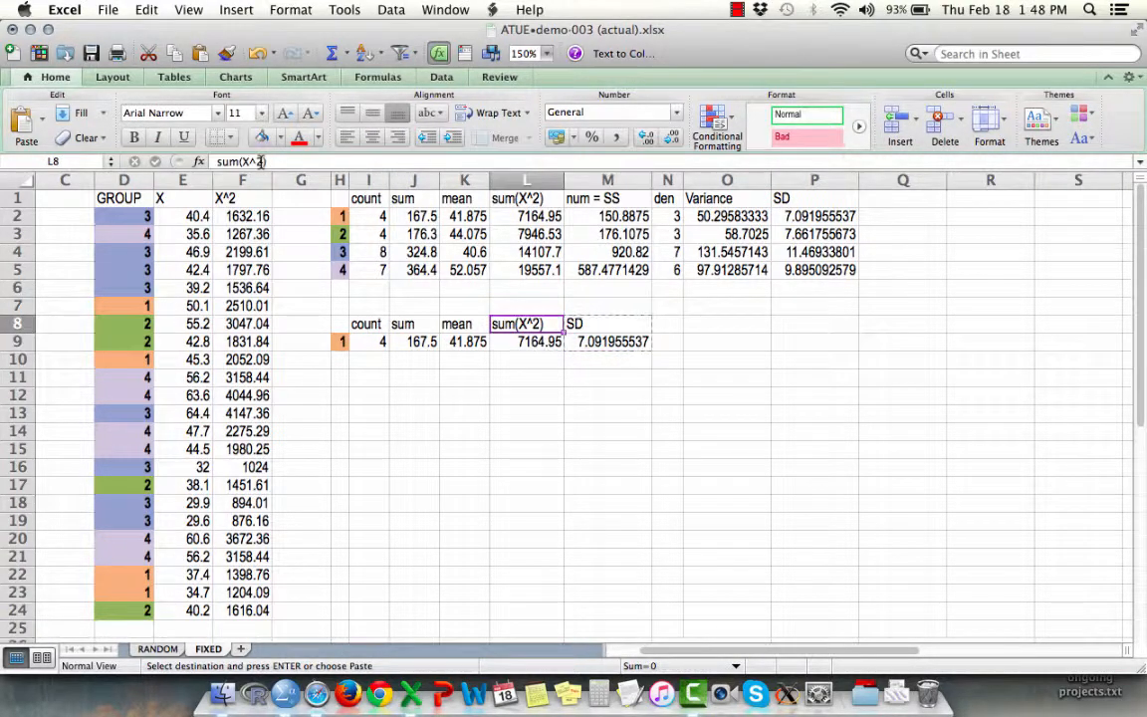
key(super+v)
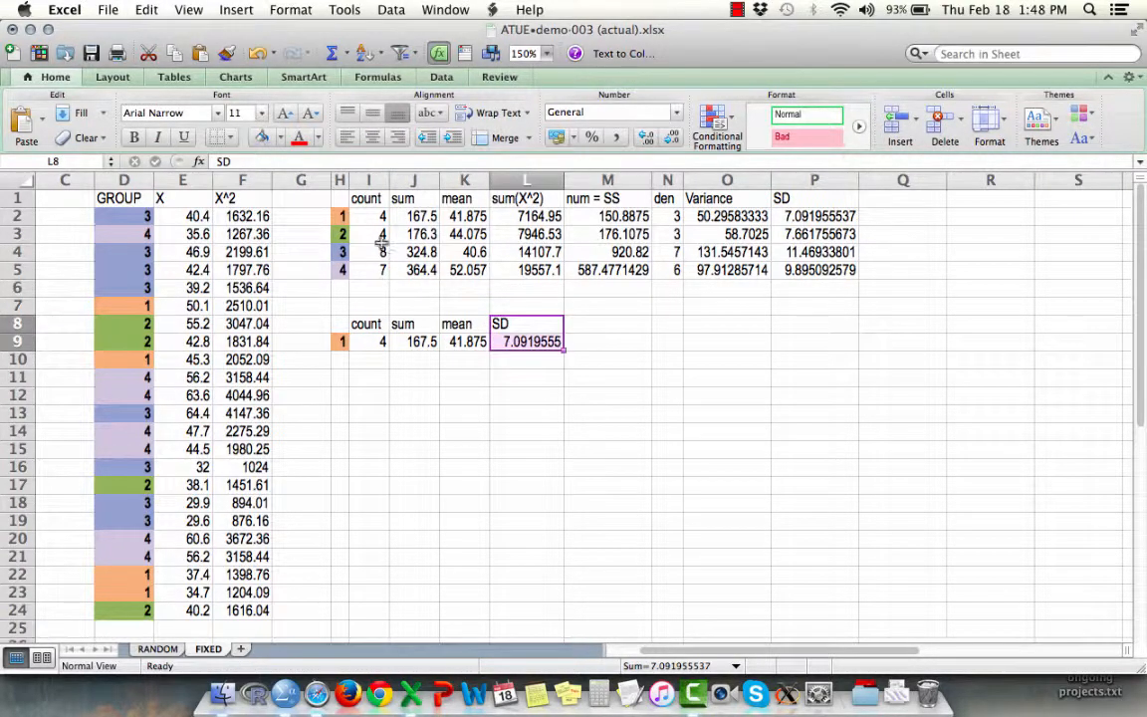
click(598, 376)
click(516, 343)
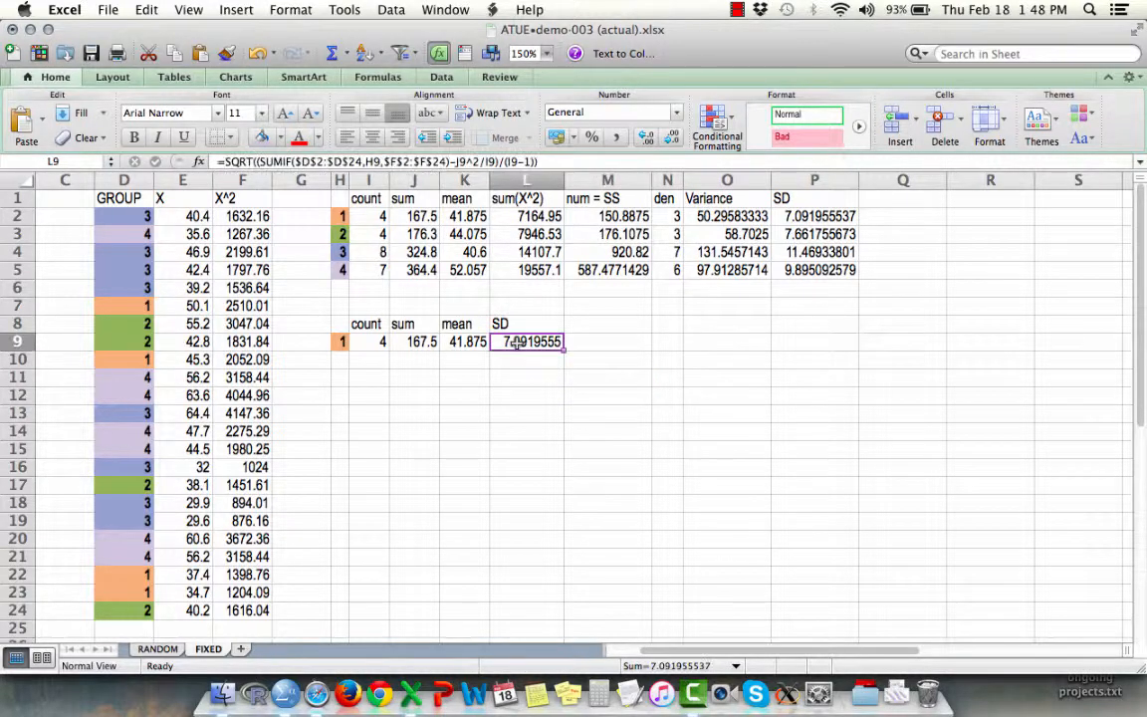
double_click(516, 343)
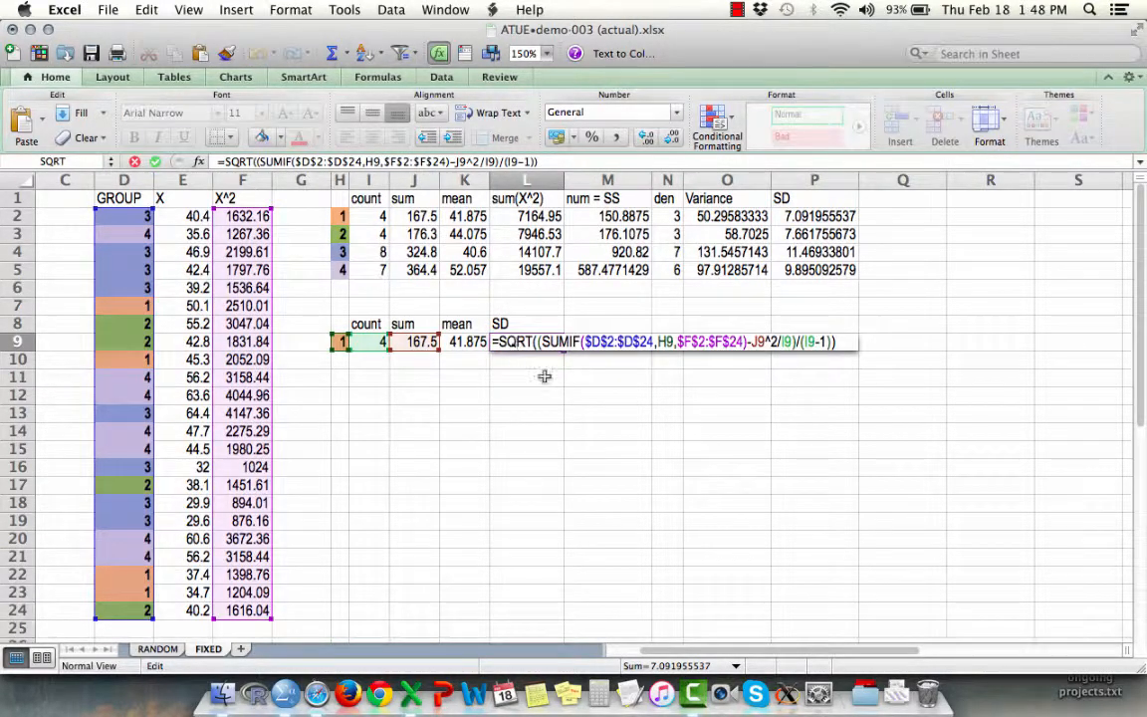
- Copy the condensed group 1 row H9:L9 and paste it over rows 9 to 12
click(341, 342)
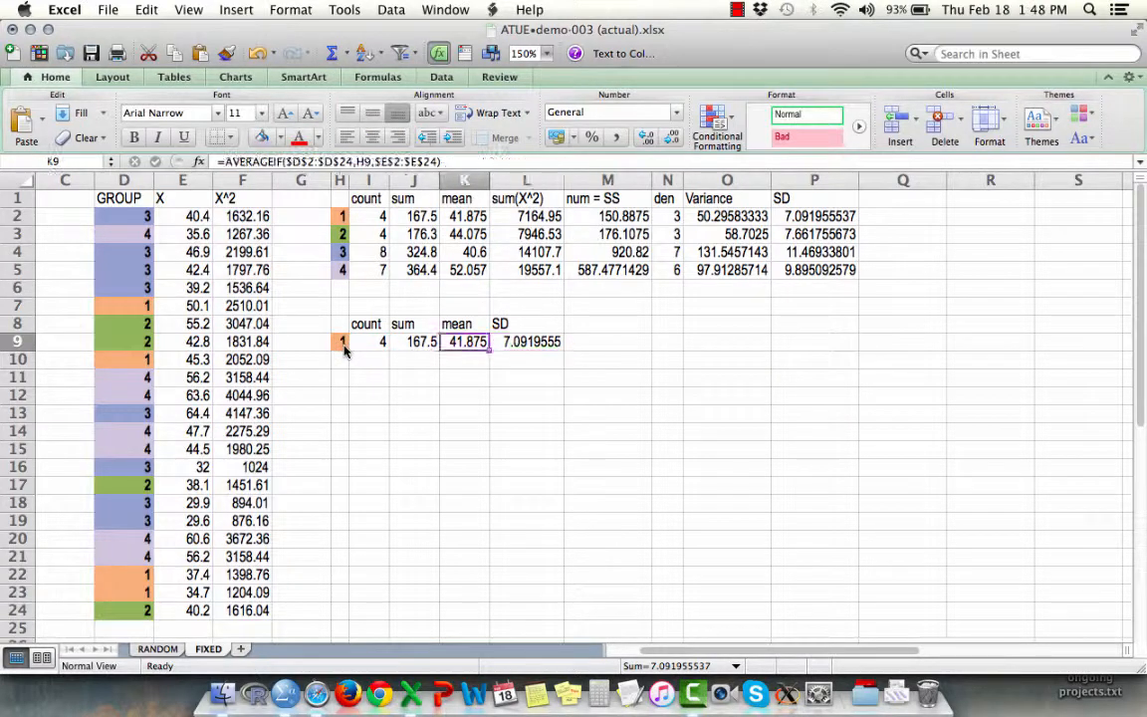
key(shift+Right)
key(shift+Right)
key(shift+Right)
key(shift+Right)
key(super+c)
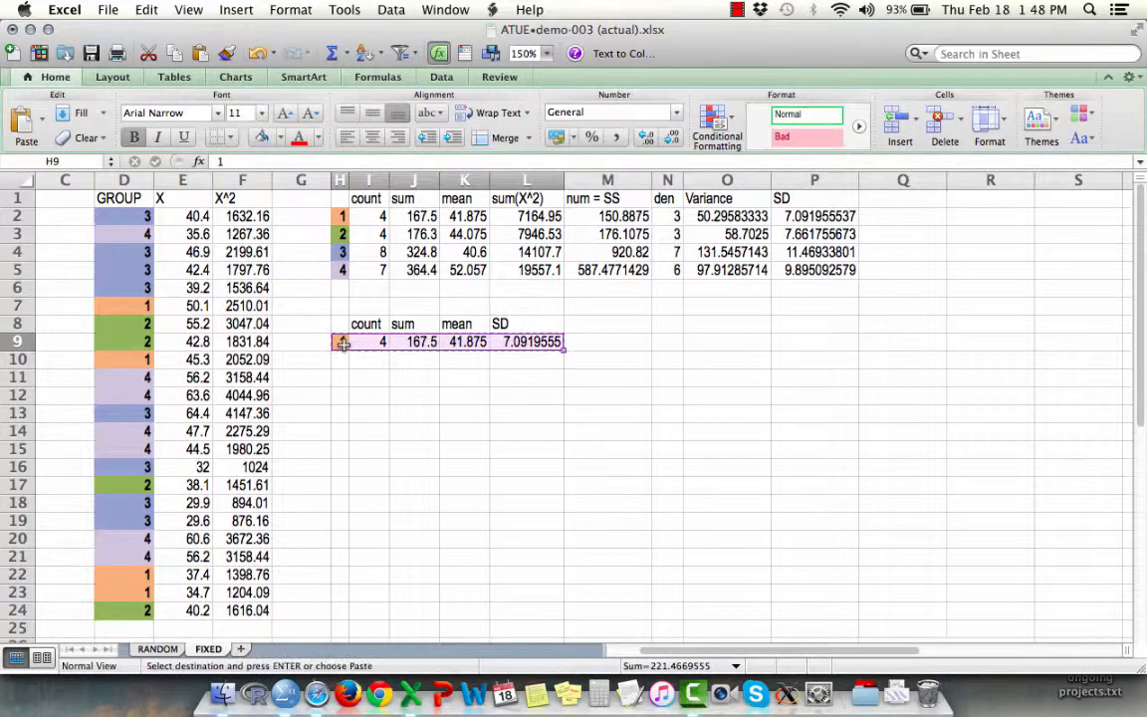
key(shift+Down)
key(shift+Down)
key(shift+Down)
key(super+v)
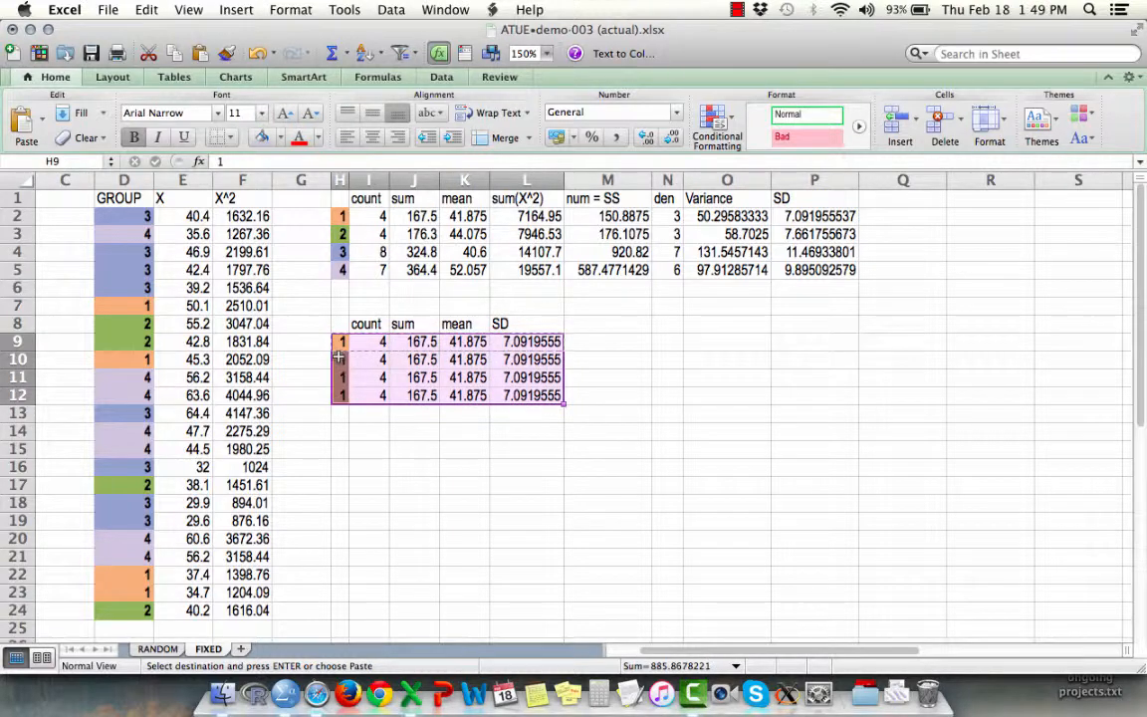
- Change the group numbers in H10:H12 to 2, 3 and 4
click(340, 361)
text(2)
key(Return)
text(3)
key(Return)
text(4)
key(Return)
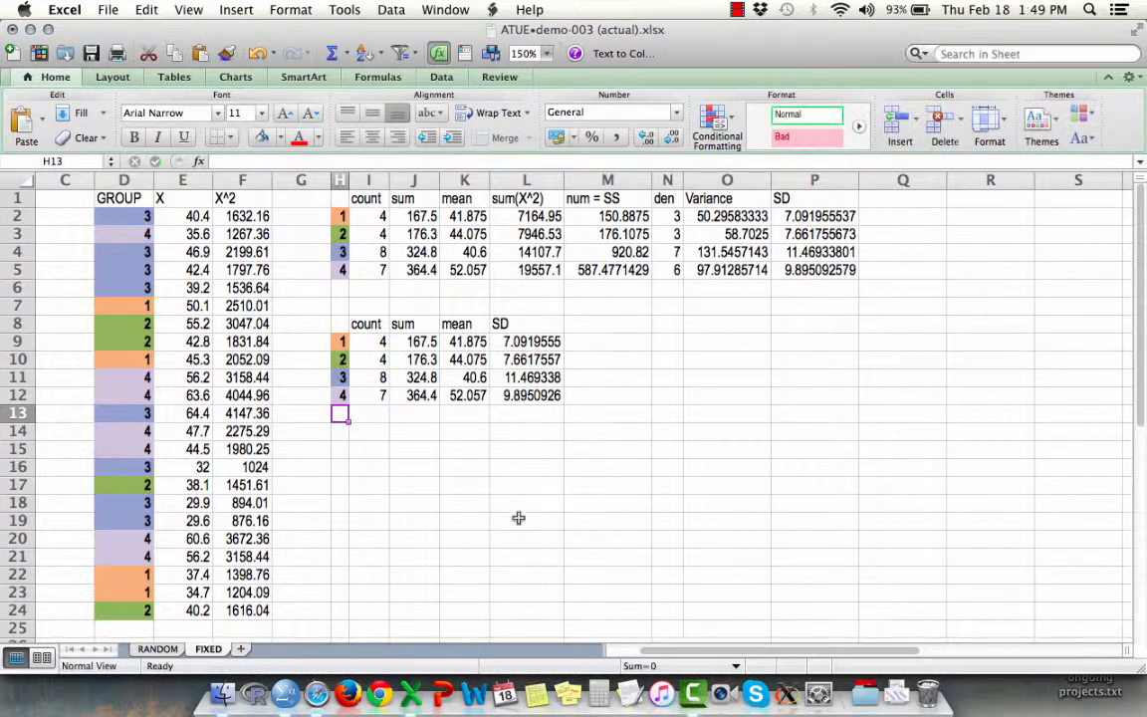